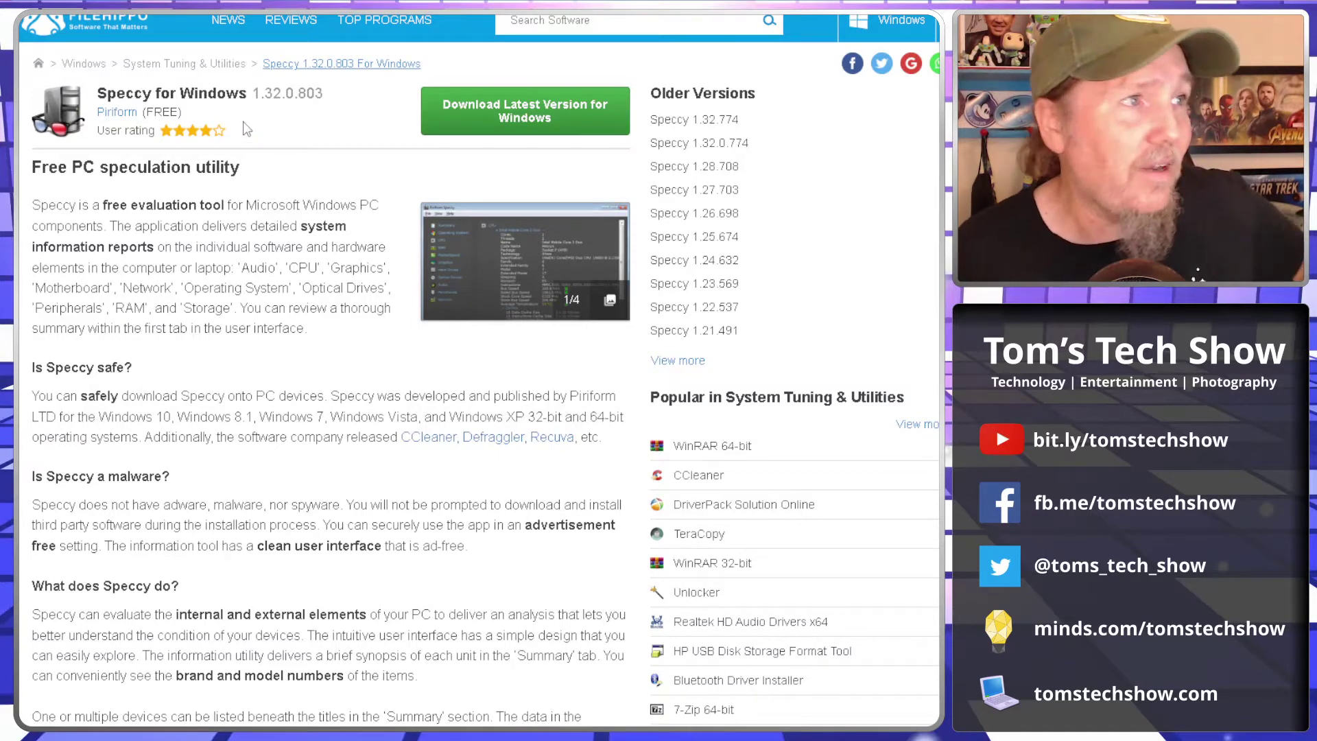
Upload rufus-3.18.exe from Downloads to VirusTotal for scanning
key("ctrl+Tab")
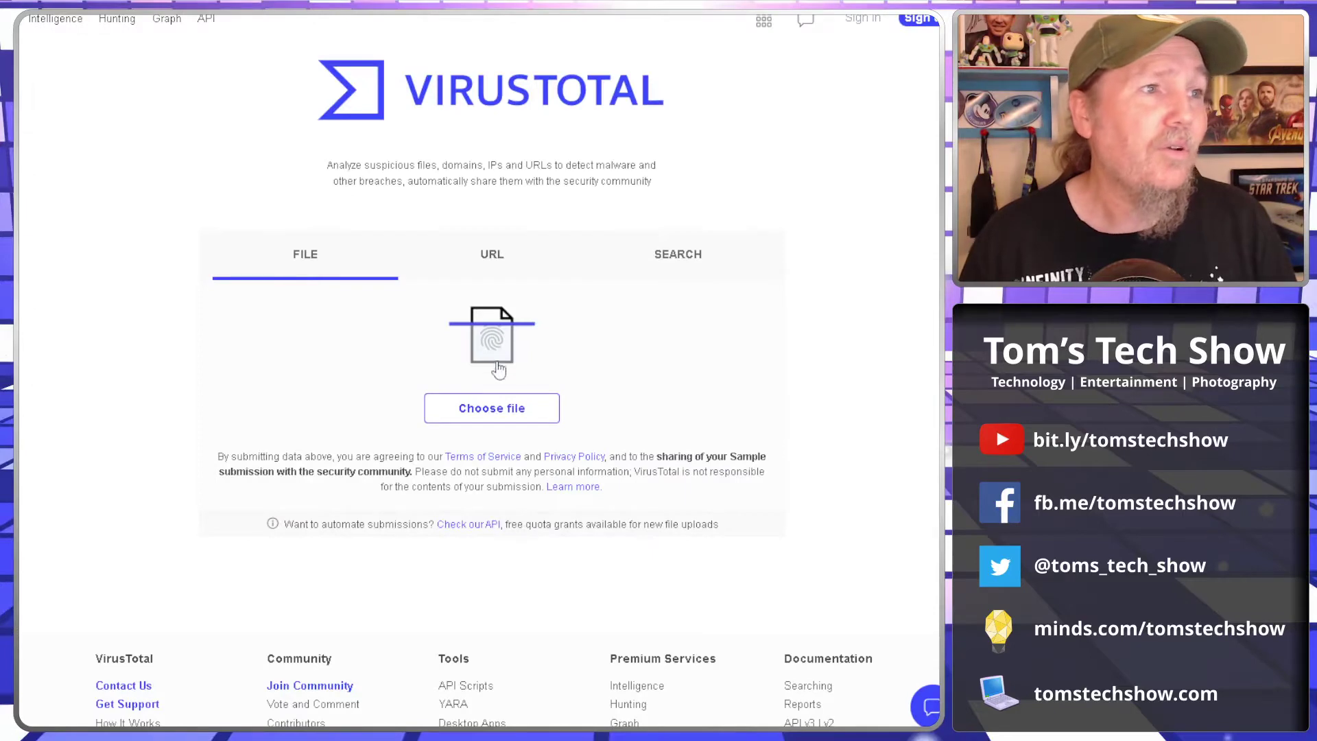
left_click(511, 417)
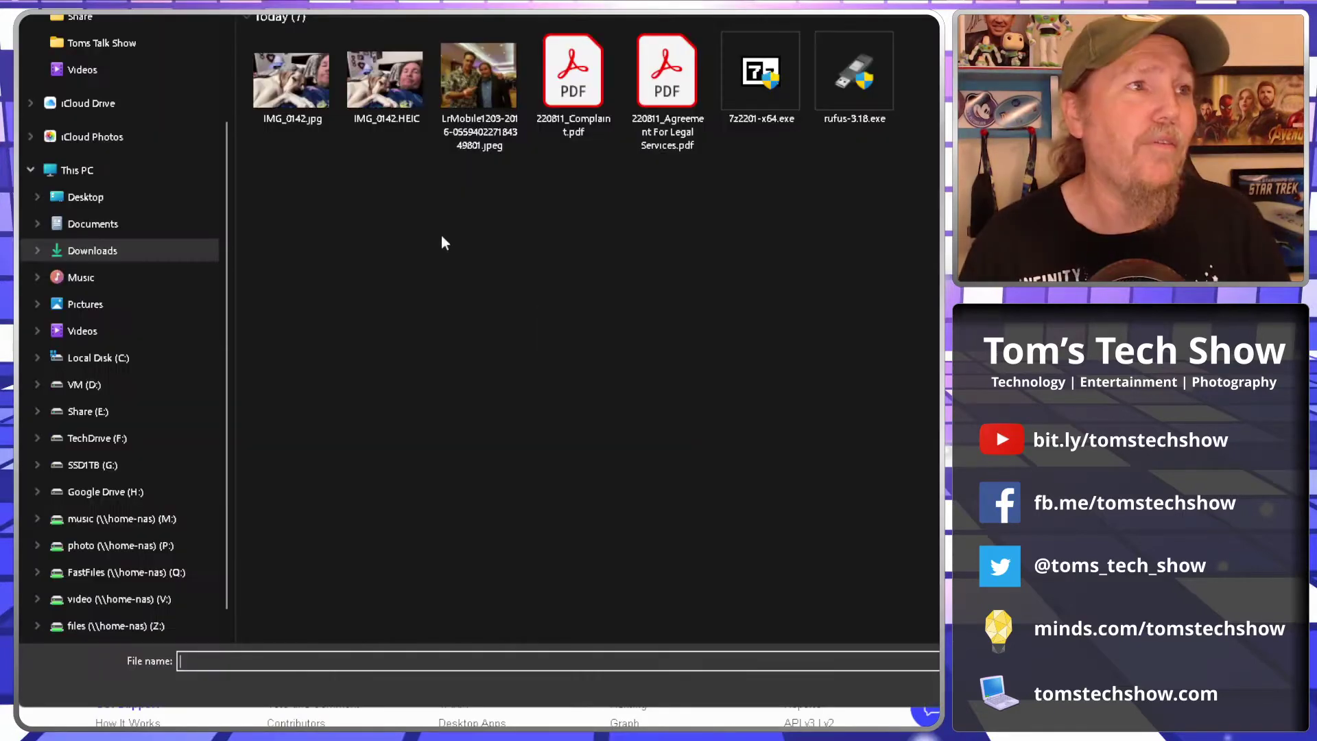
left_click(851, 77)
key("Return")
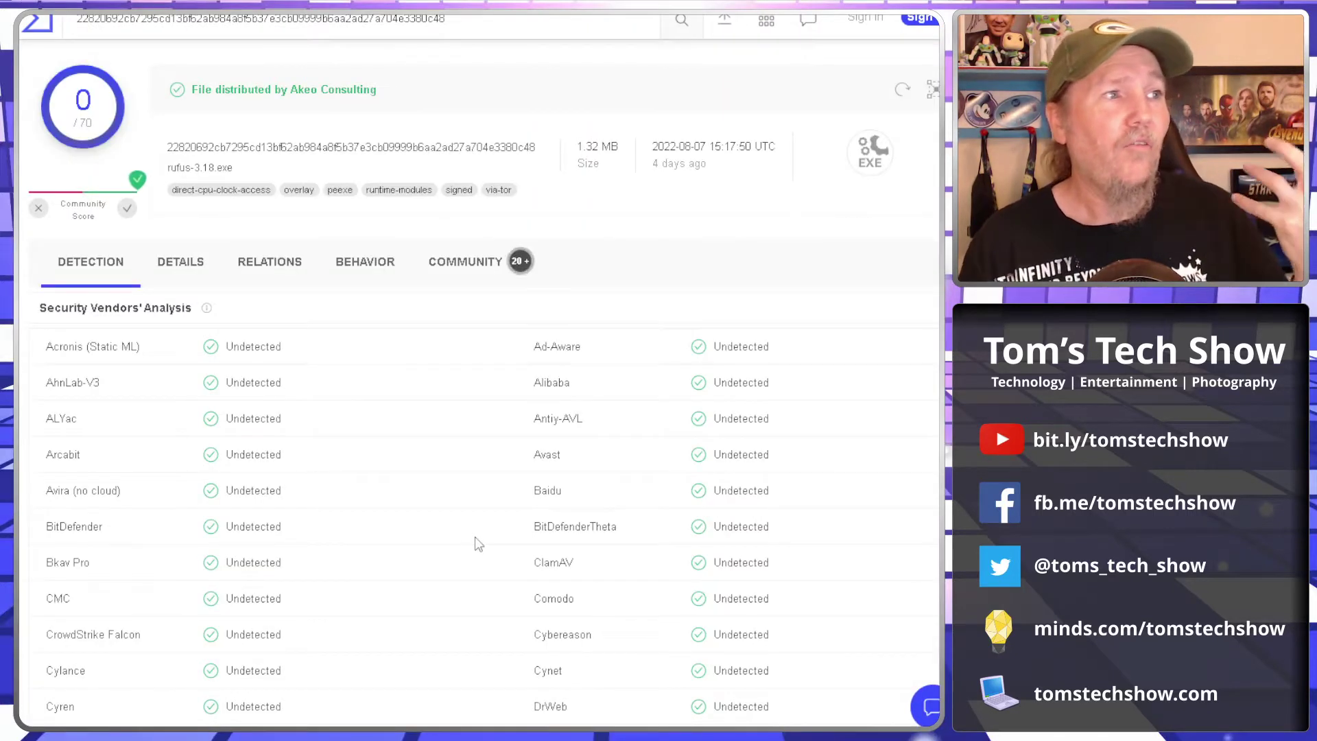
Review the vendor results, highlighting the TrendMicro, Yandex, ZoneAlarm and Sophos entries
scroll(830, 487, "down", 5)
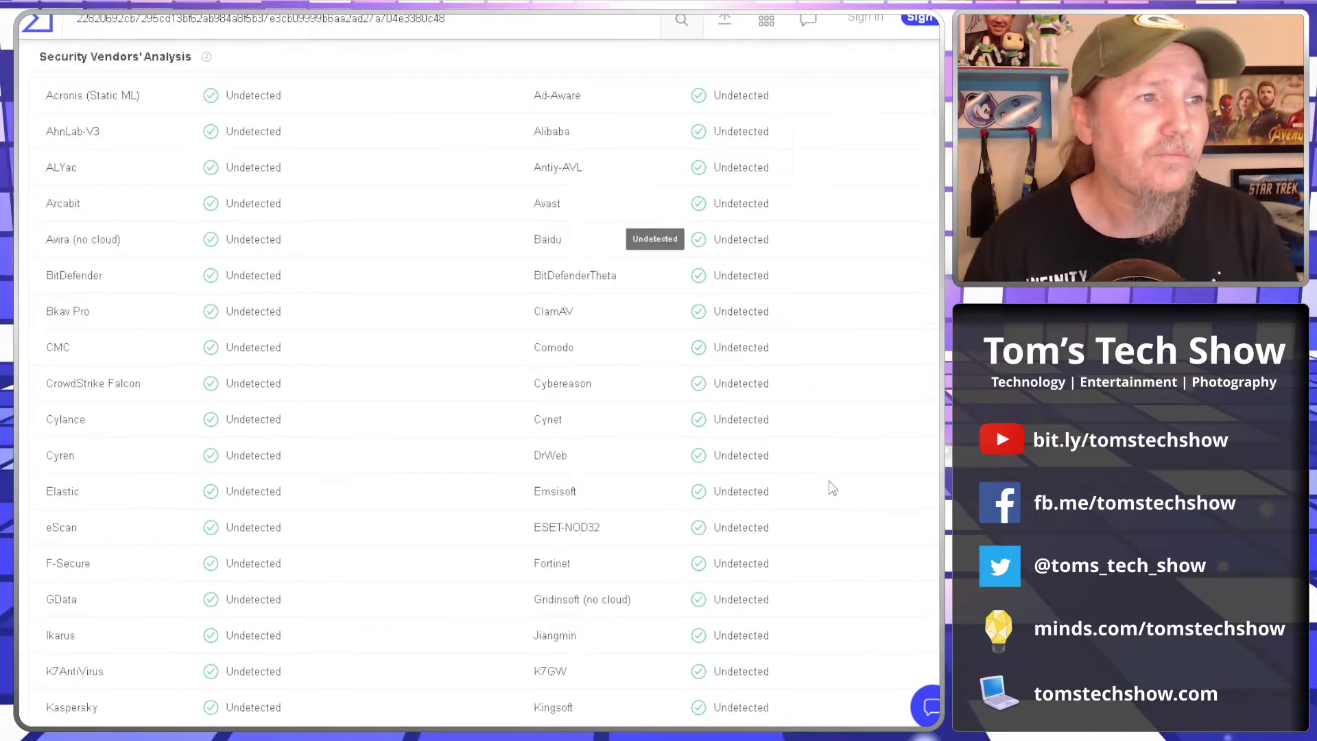
scroll(829, 485, "up", 5)
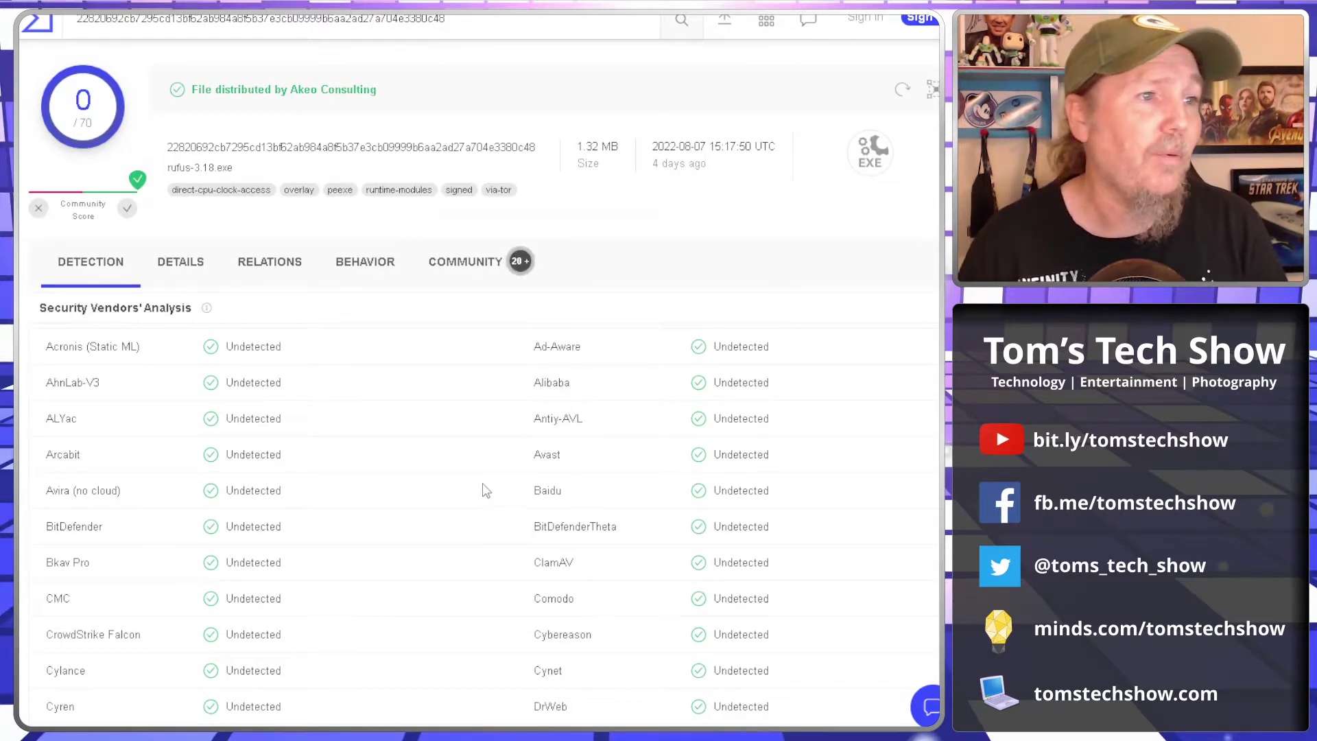
scroll(477, 491, "down", 1)
scroll(585, 503, "down", 2)
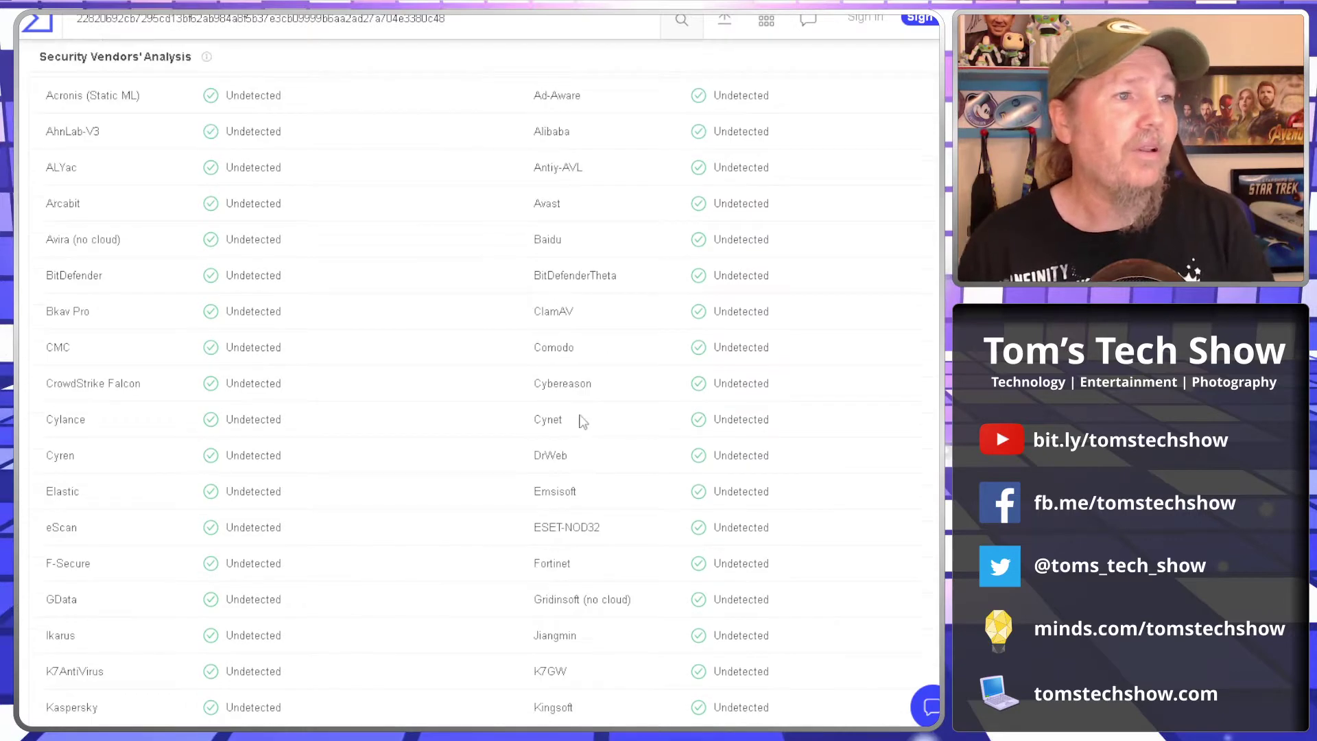
scroll(146, 480, "down", 6)
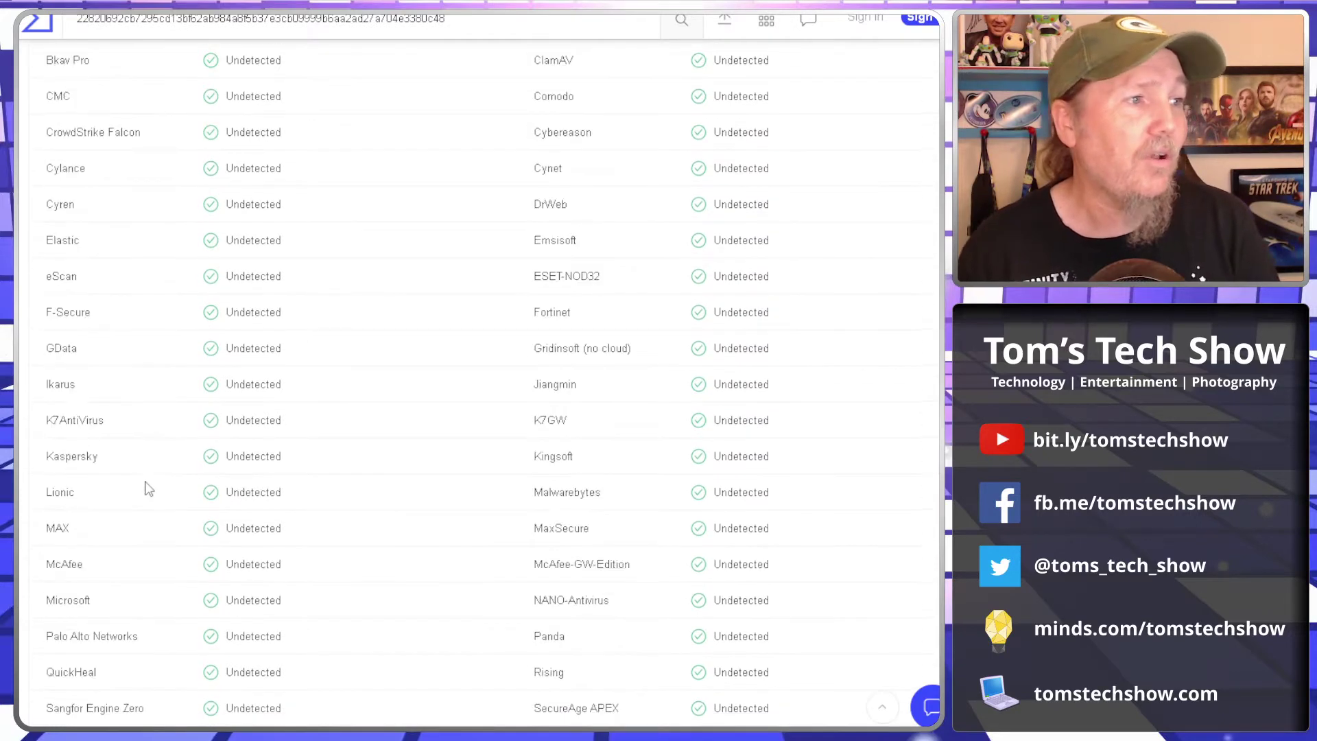
scroll(146, 489, "down", 2)
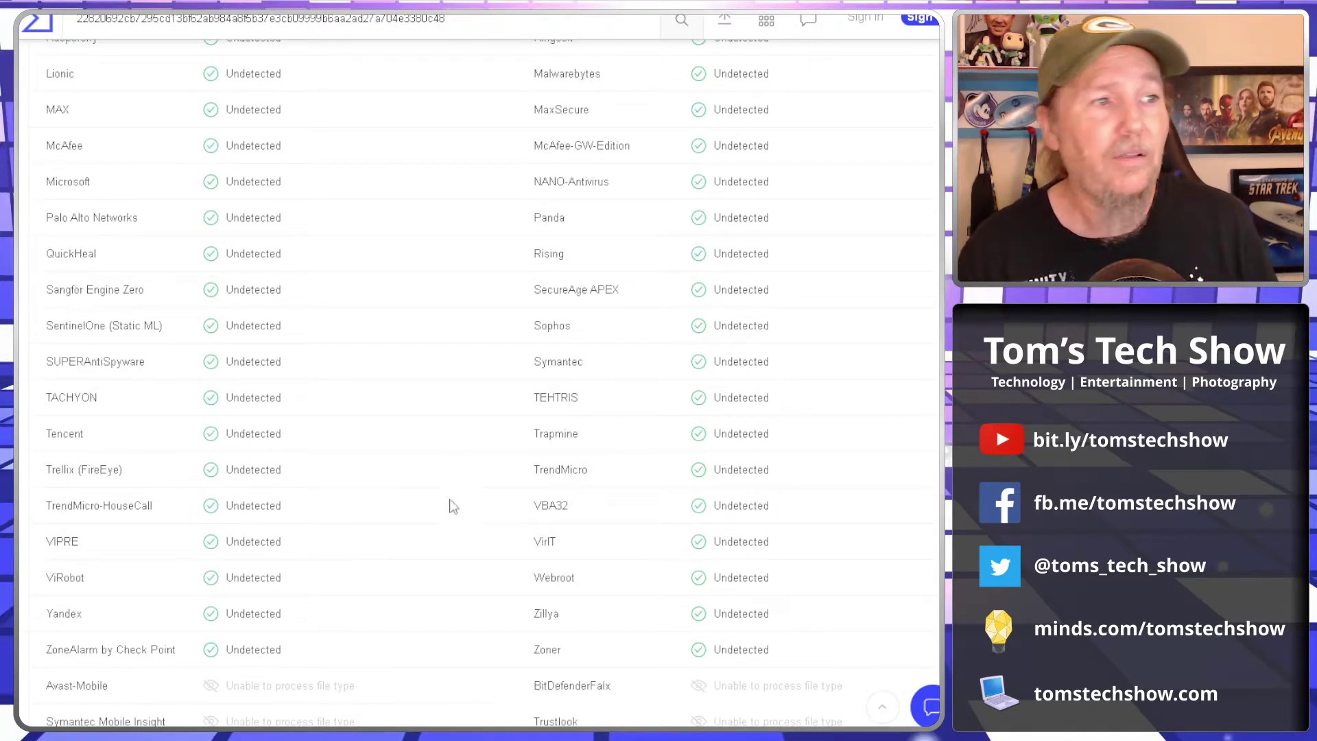
left_click_drag(581, 474, 474, 473)
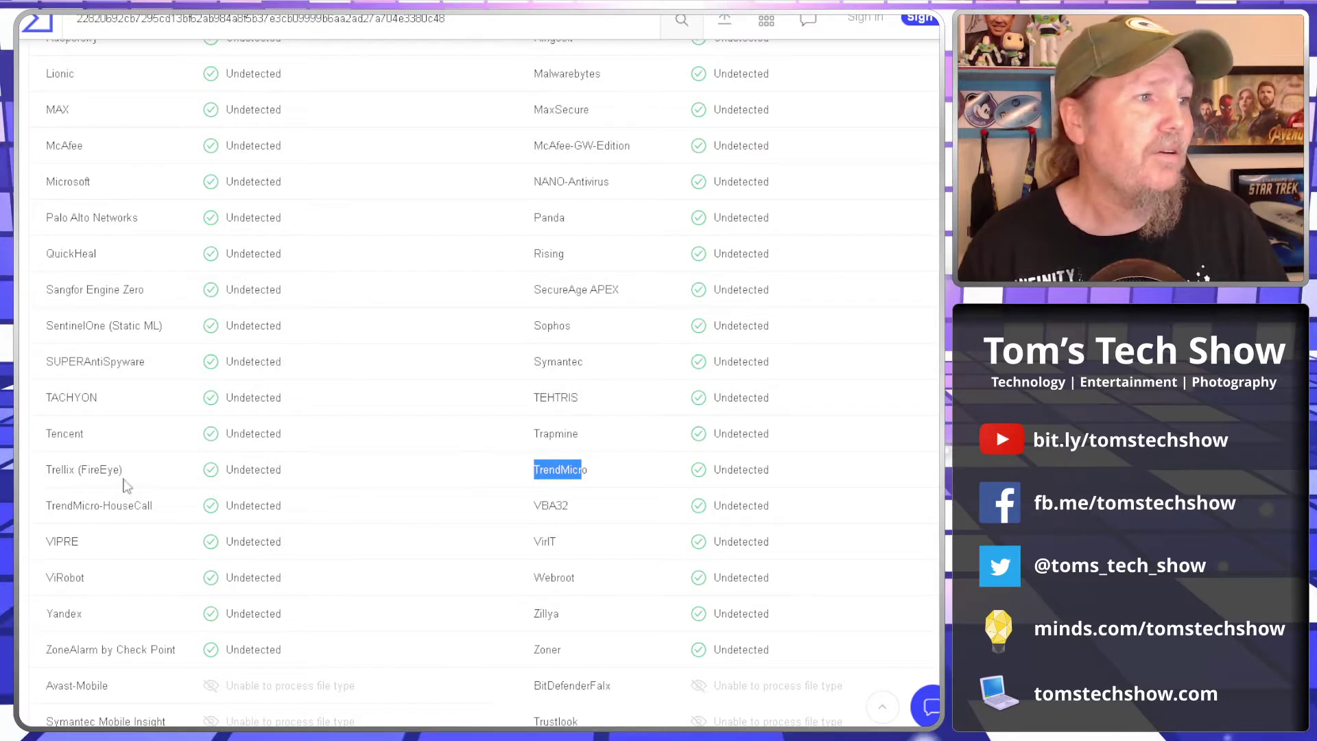
scroll(176, 590, "down", 2)
double_click(52, 453)
left_click_drag(86, 491, 151, 499)
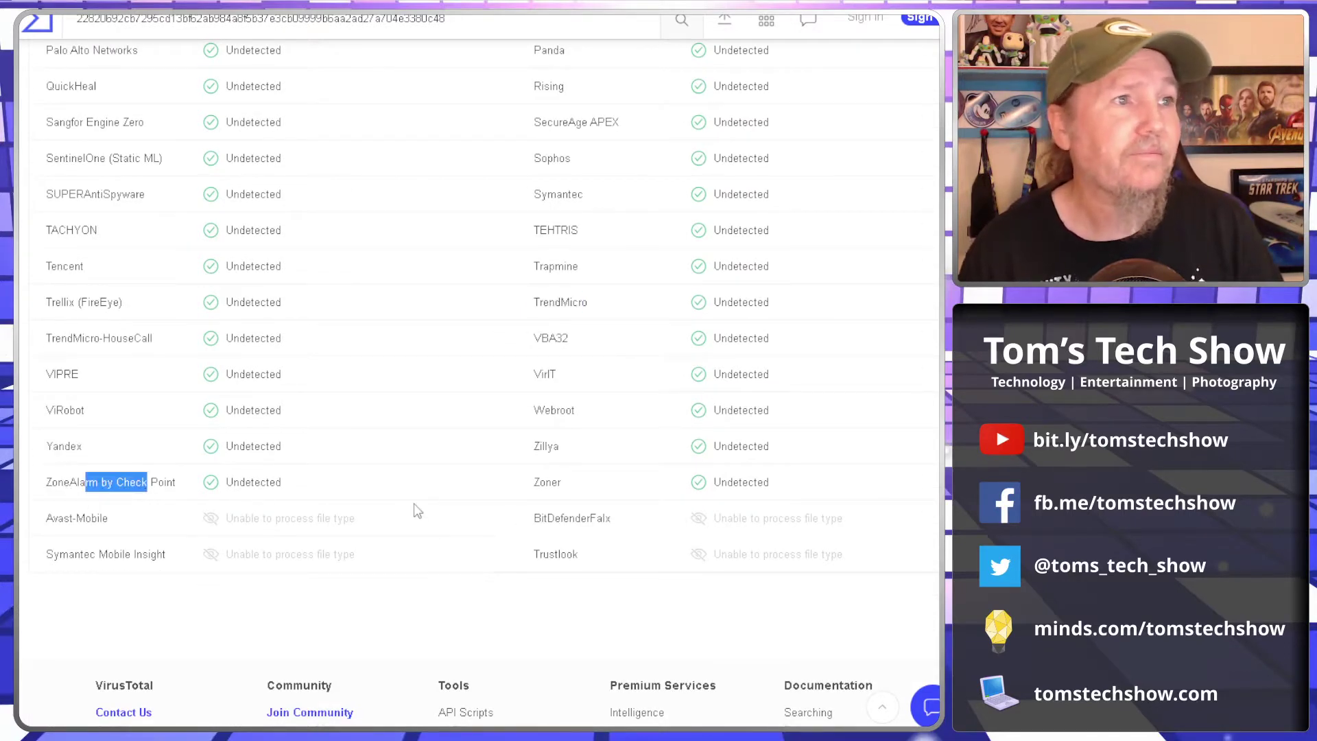
left_click_drag(559, 159, 532, 155)
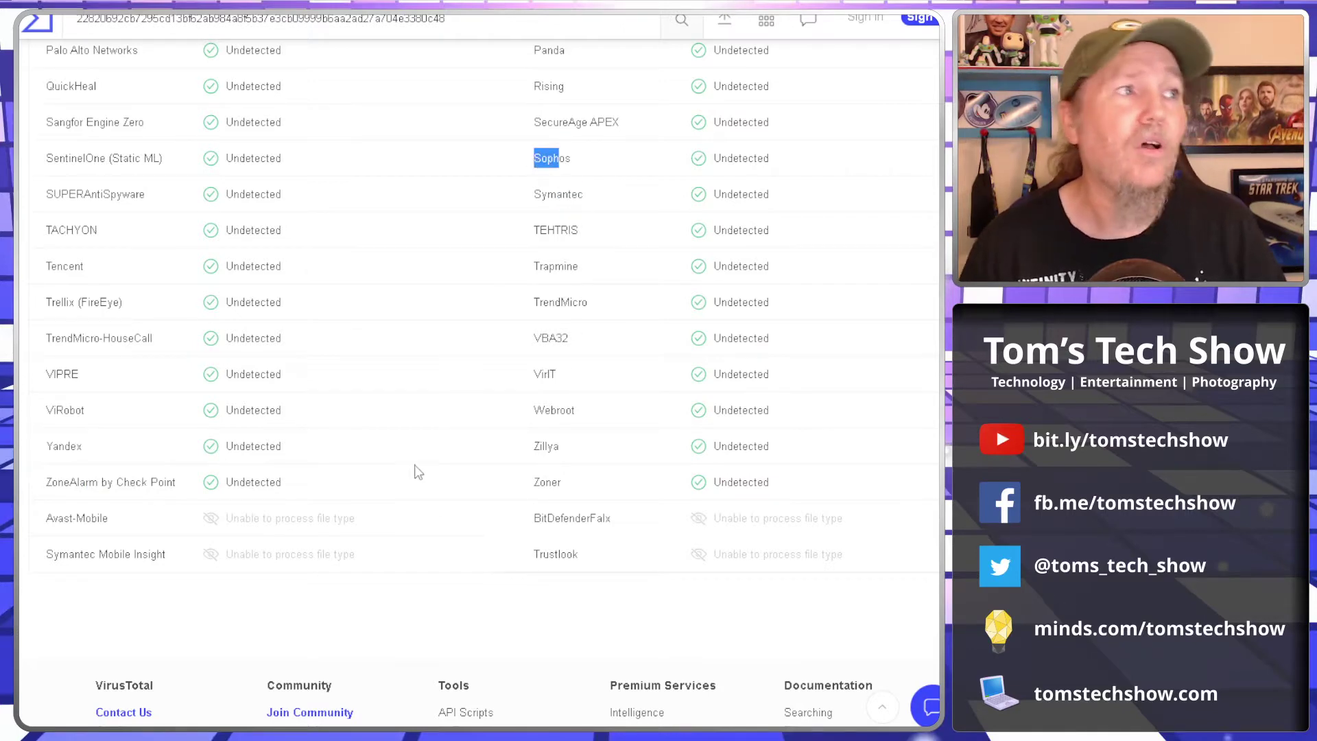
scroll(418, 473, "up", 1)
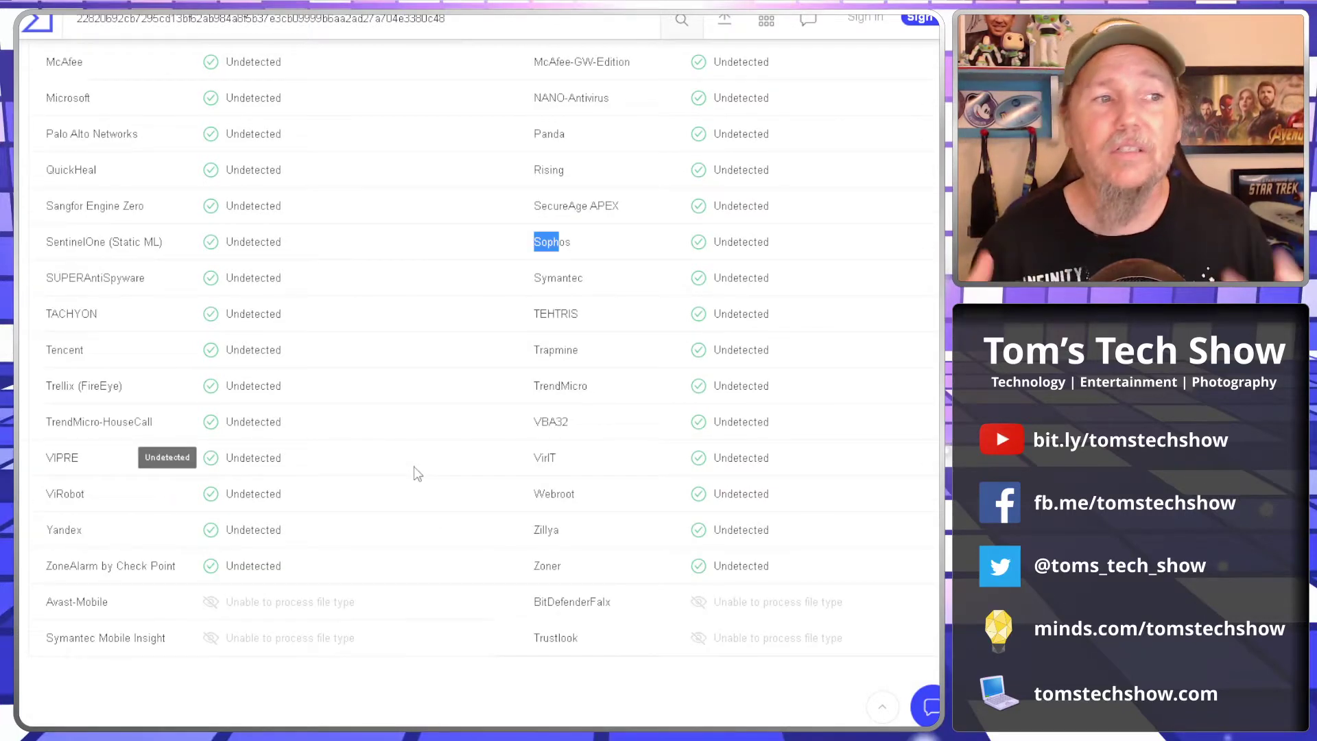
scroll(417, 435, "up", 2)
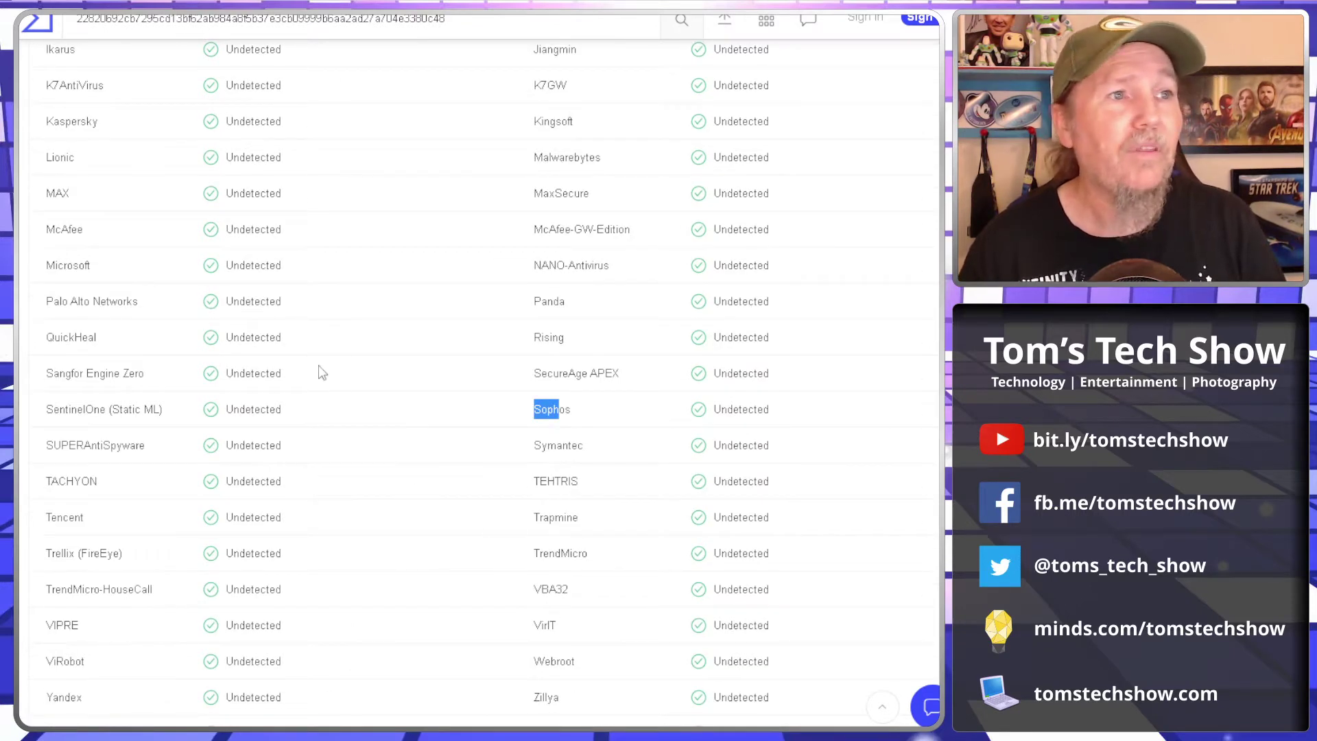
scroll(446, 371, "up", 8)
scroll(393, 257, "up", 2)
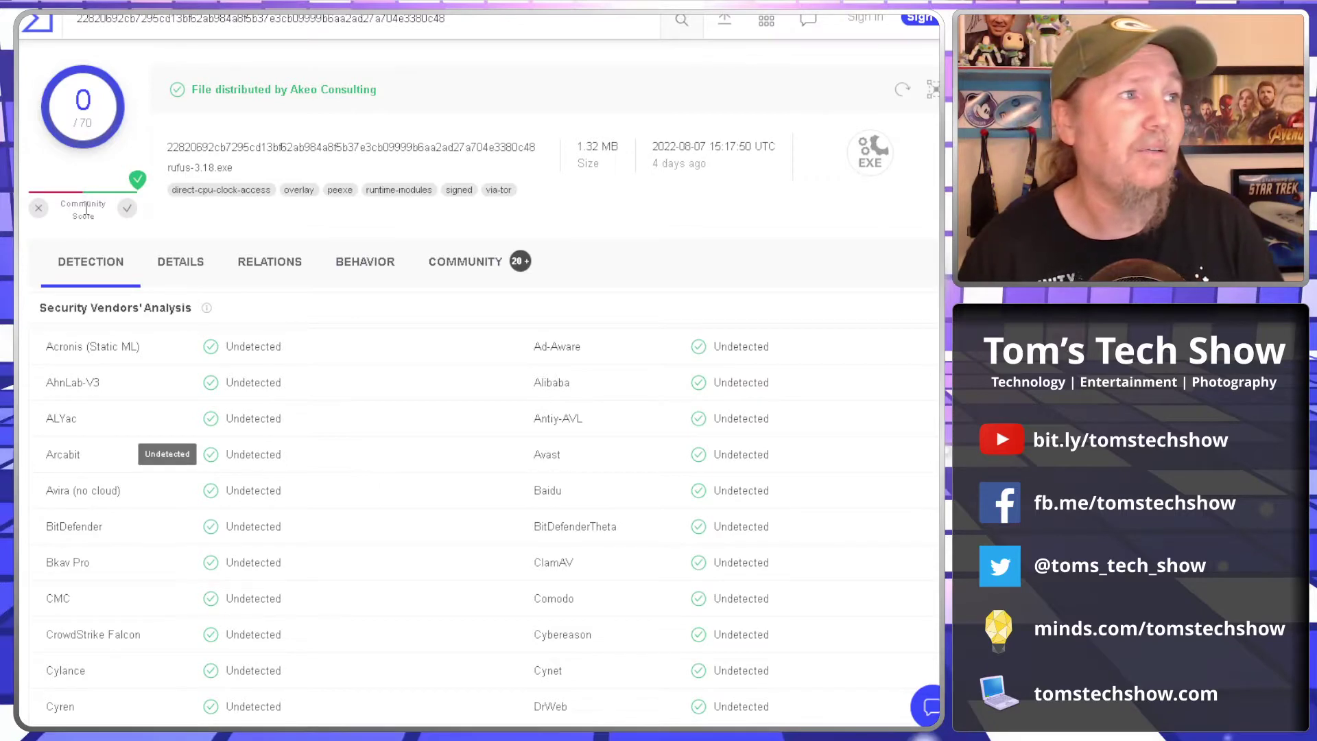
Look over the rufus detection list once more, then go back to VirusTotal's home page
left_click(481, 266)
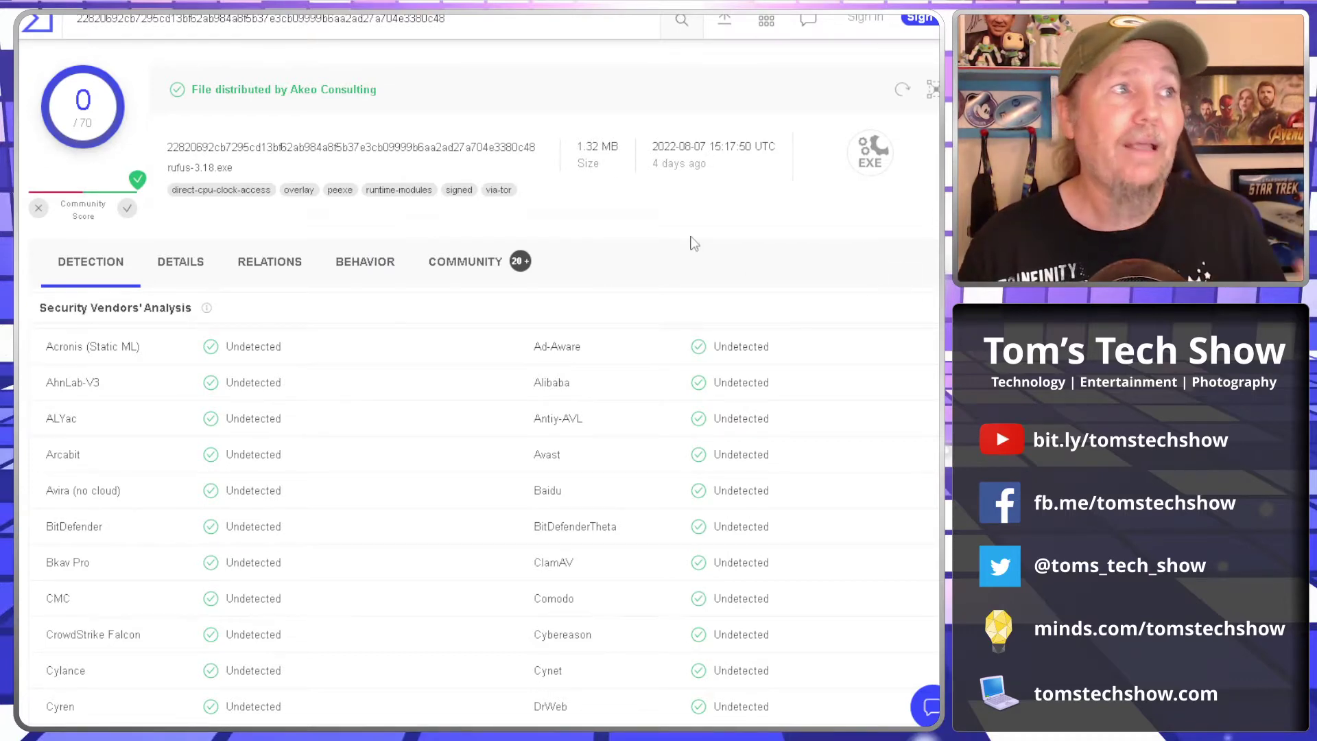
scroll(497, 391, "down", 4)
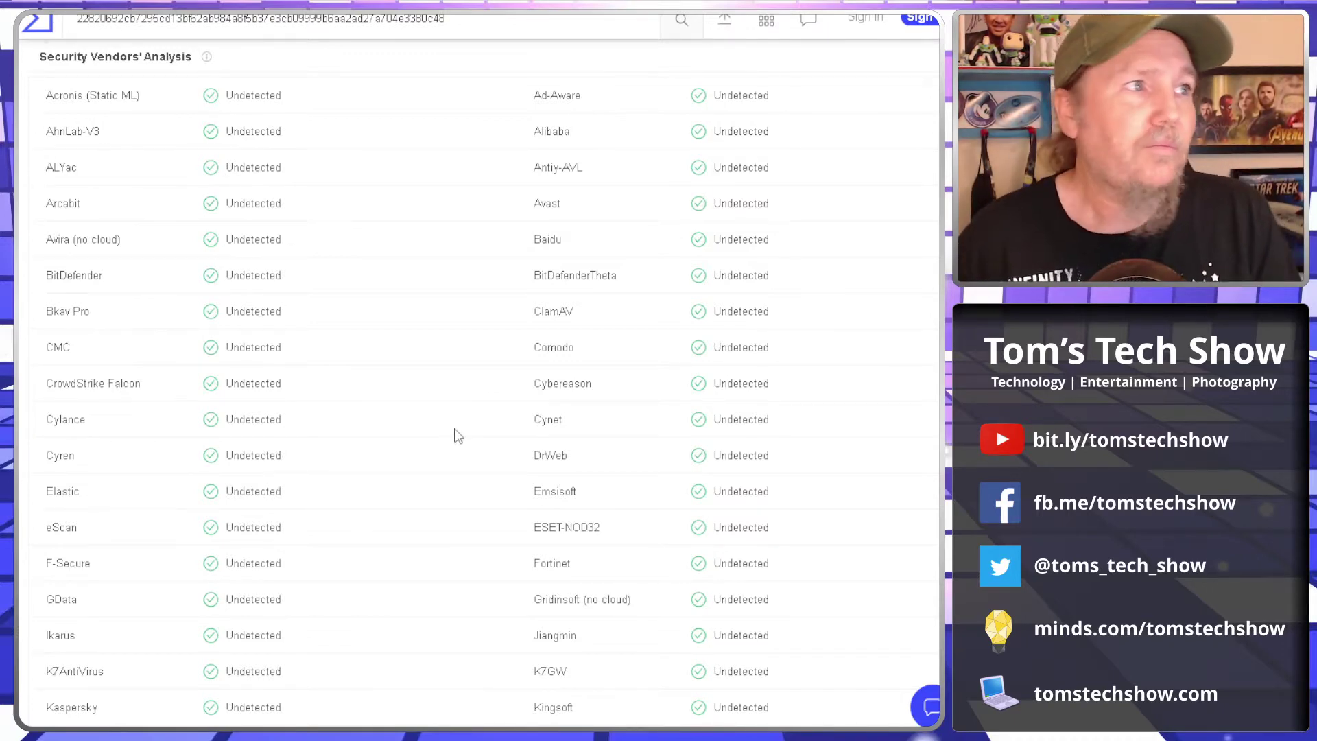
scroll(456, 435, "up", 4)
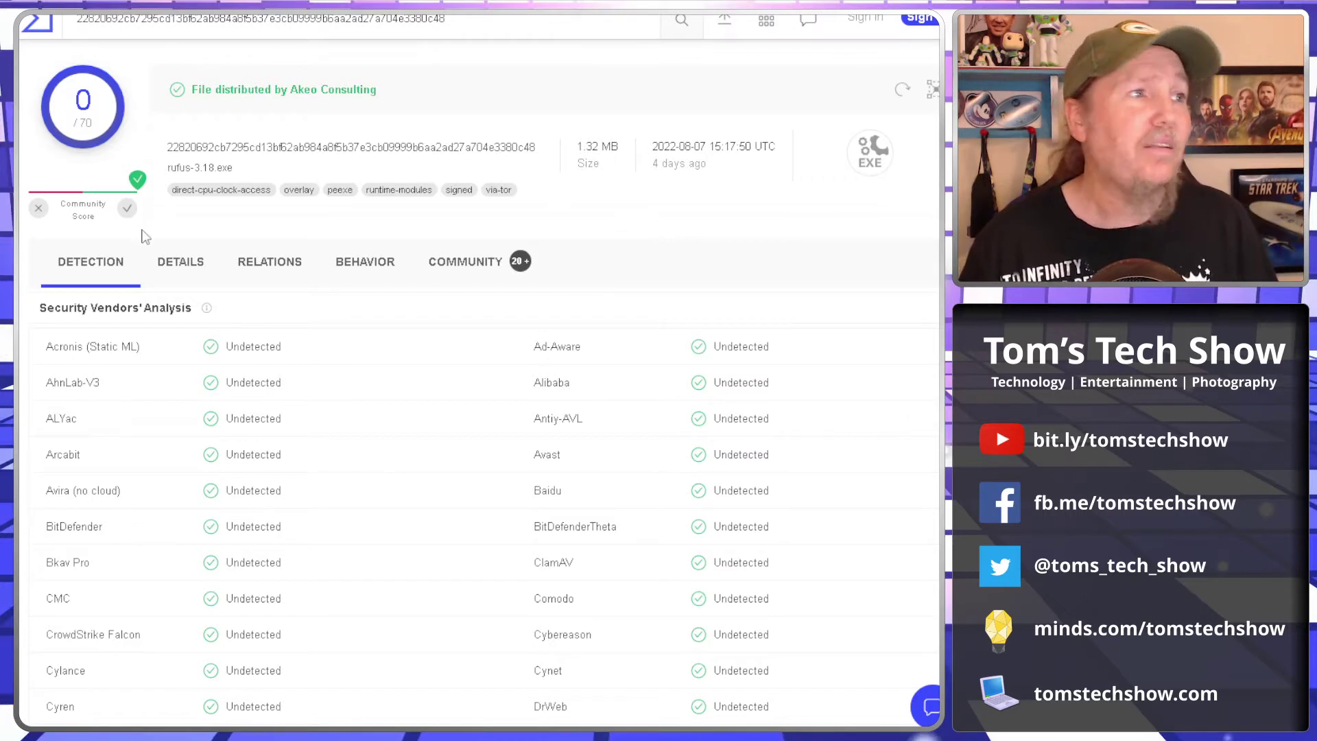
left_click(35, 28)
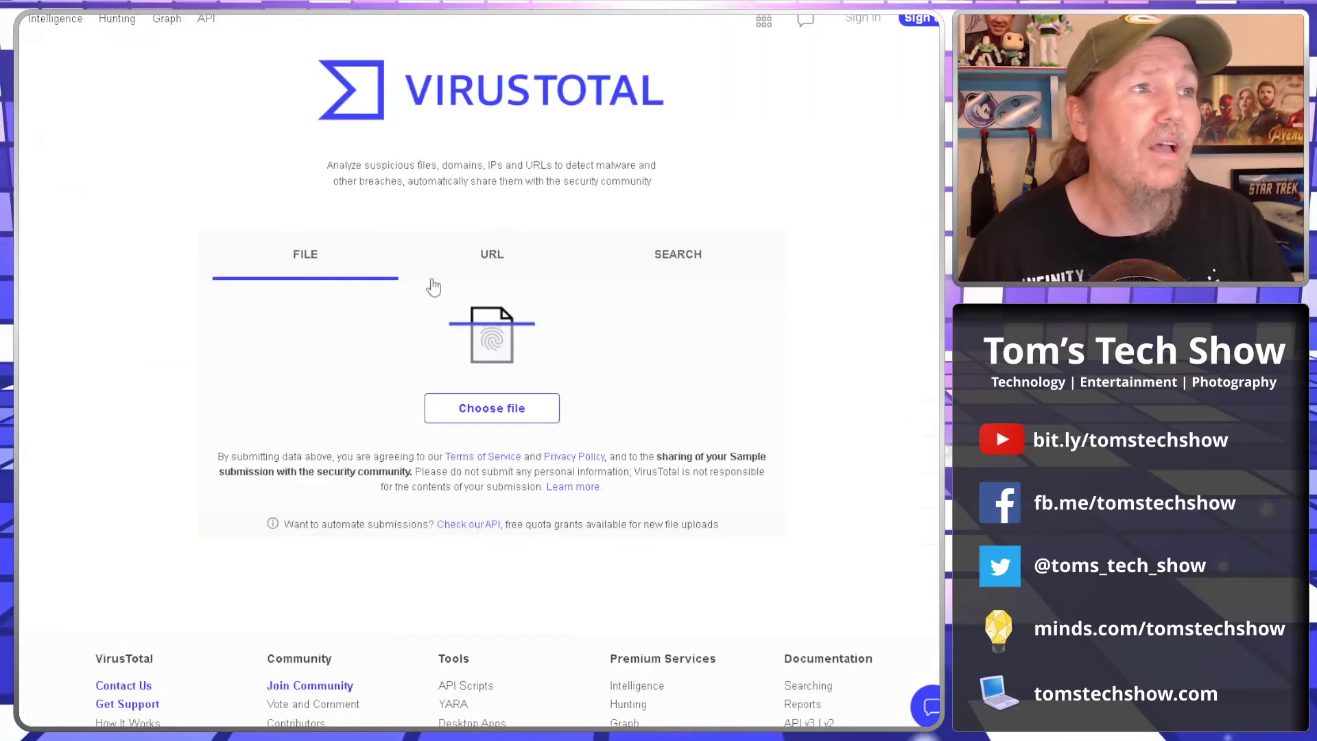
Upload the 7z2201-x64.exe installer to VirusTotal for scanning
left_click(491, 410)
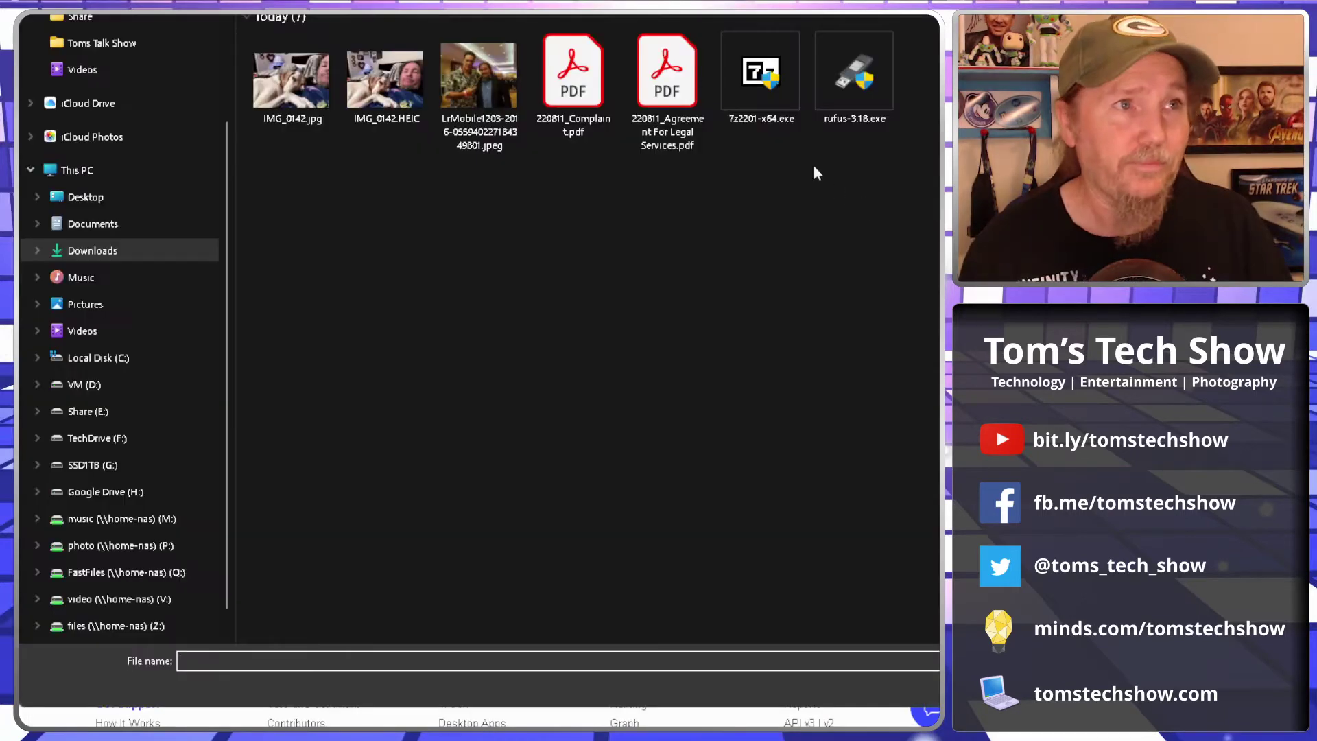
left_click(760, 74)
double_click(760, 74)
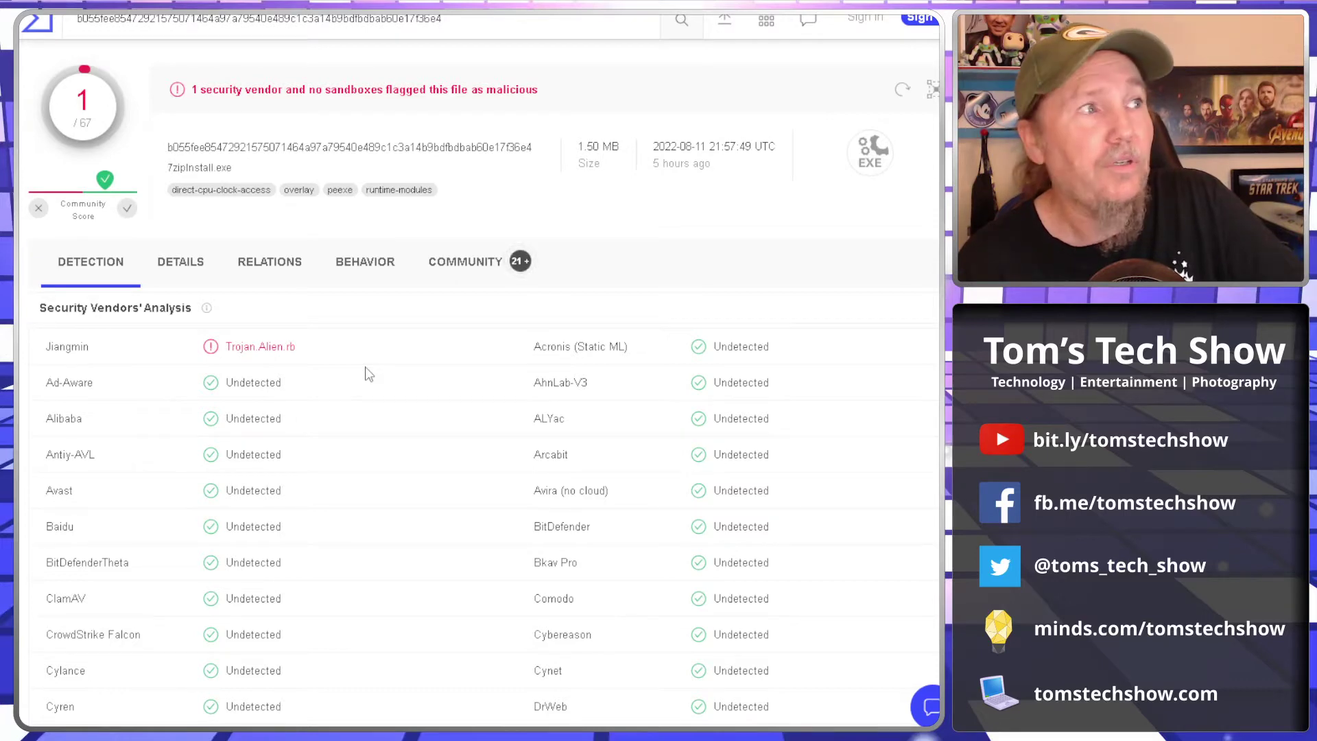
Inspect the lone Jiangmin Trojan.Alien.rb detection and look up the vendor name
mouse_move(106, 190)
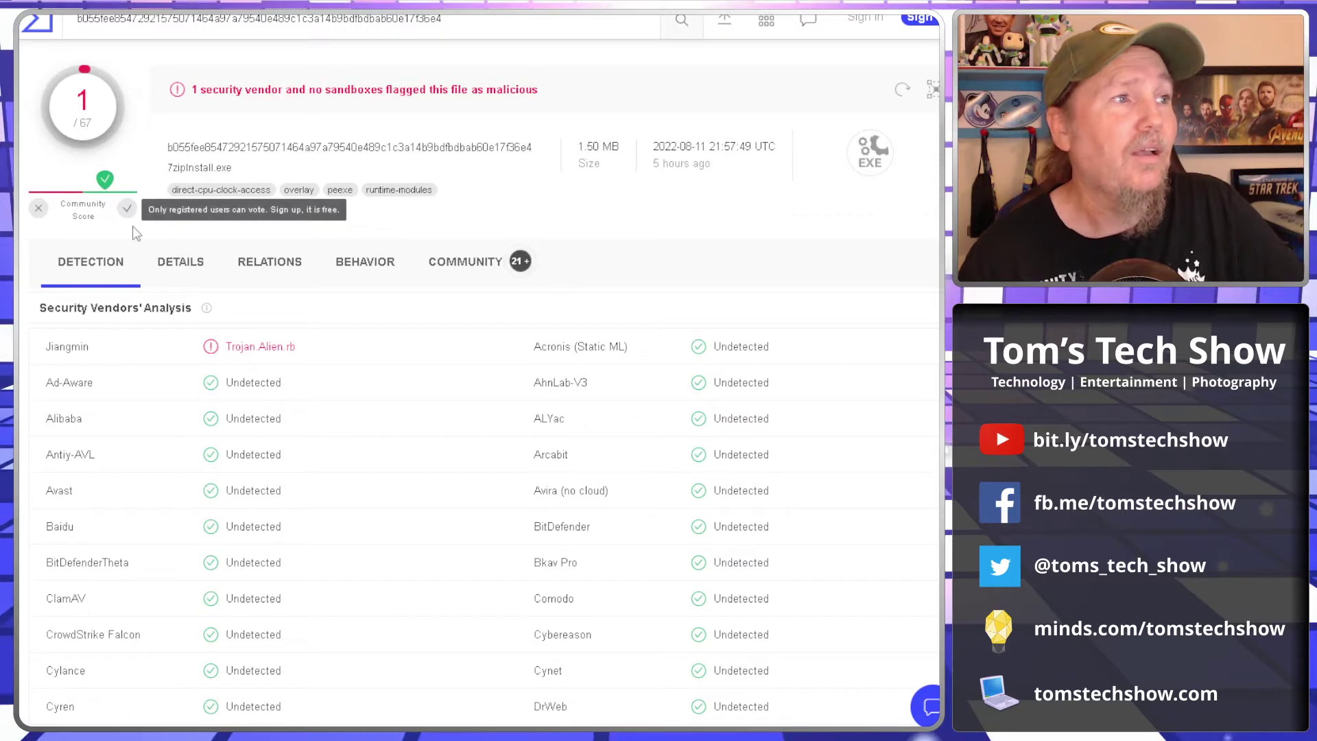
left_click_drag(303, 347, 182, 339)
left_click_drag(42, 350, 113, 363)
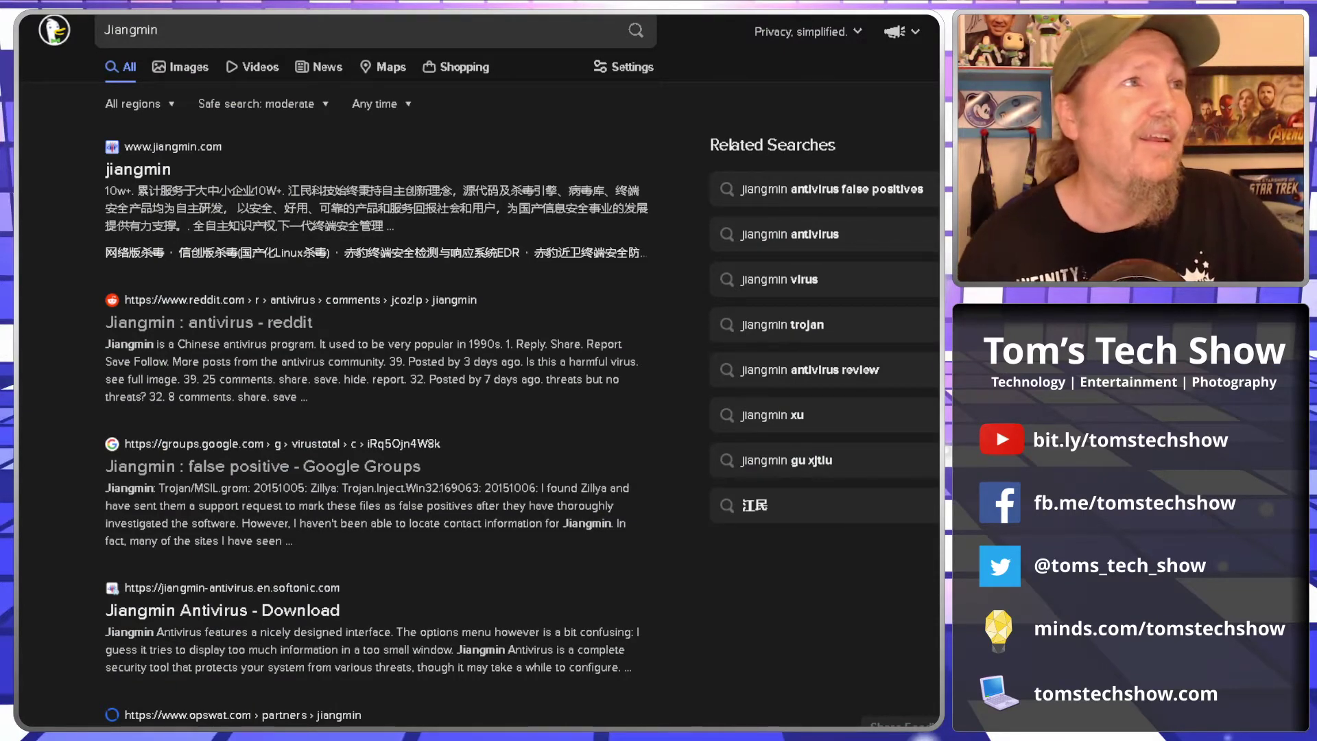
key("ctrl+w")
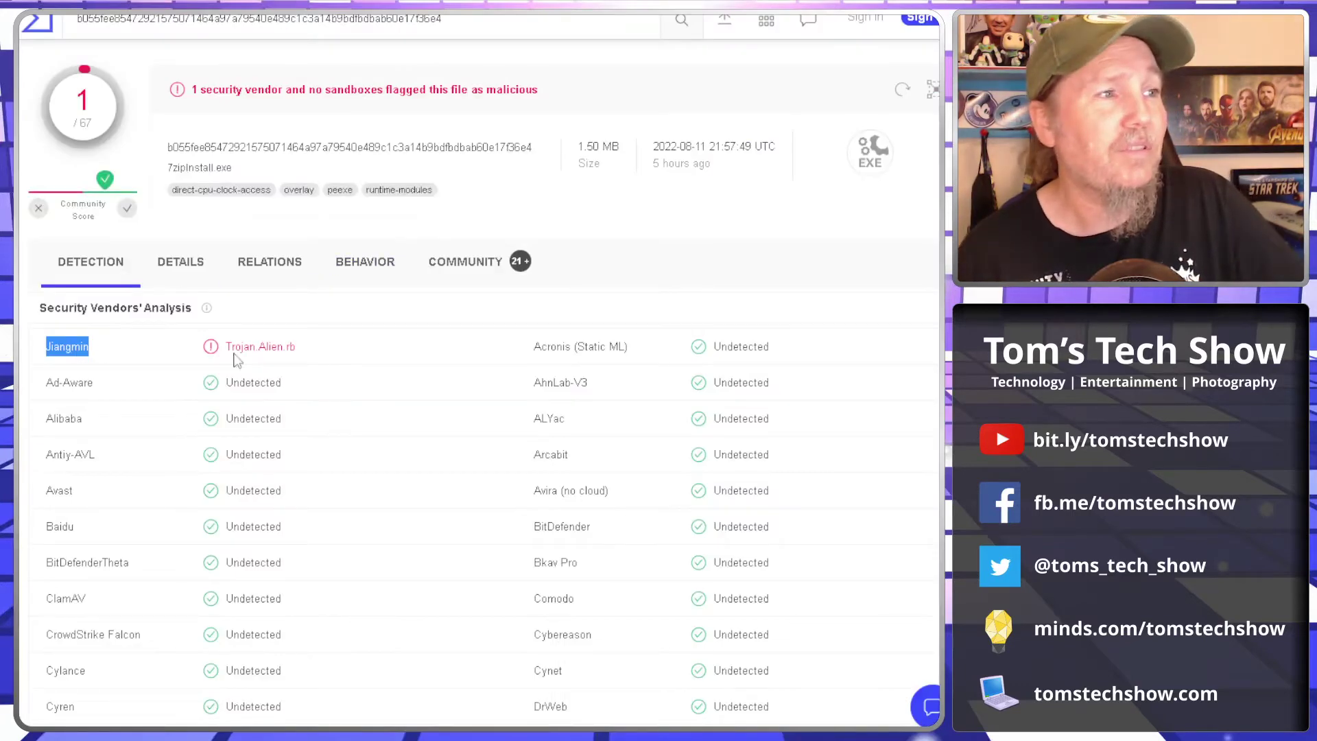
left_click(333, 325)
key("ctrl+w")
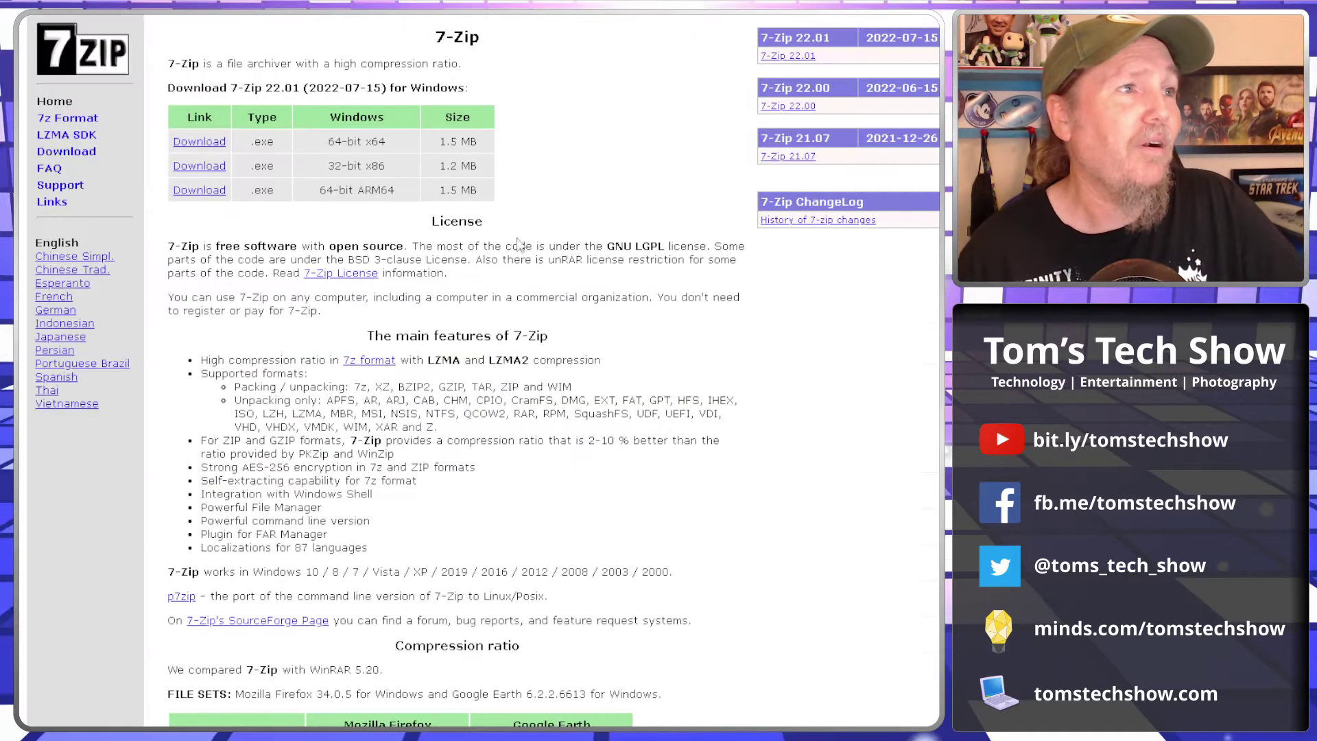
Compare the 7-Zip download page with the report's Trojan.Alien.rb detection, then return to VirusTotal home
scroll(574, 317, "down", 4)
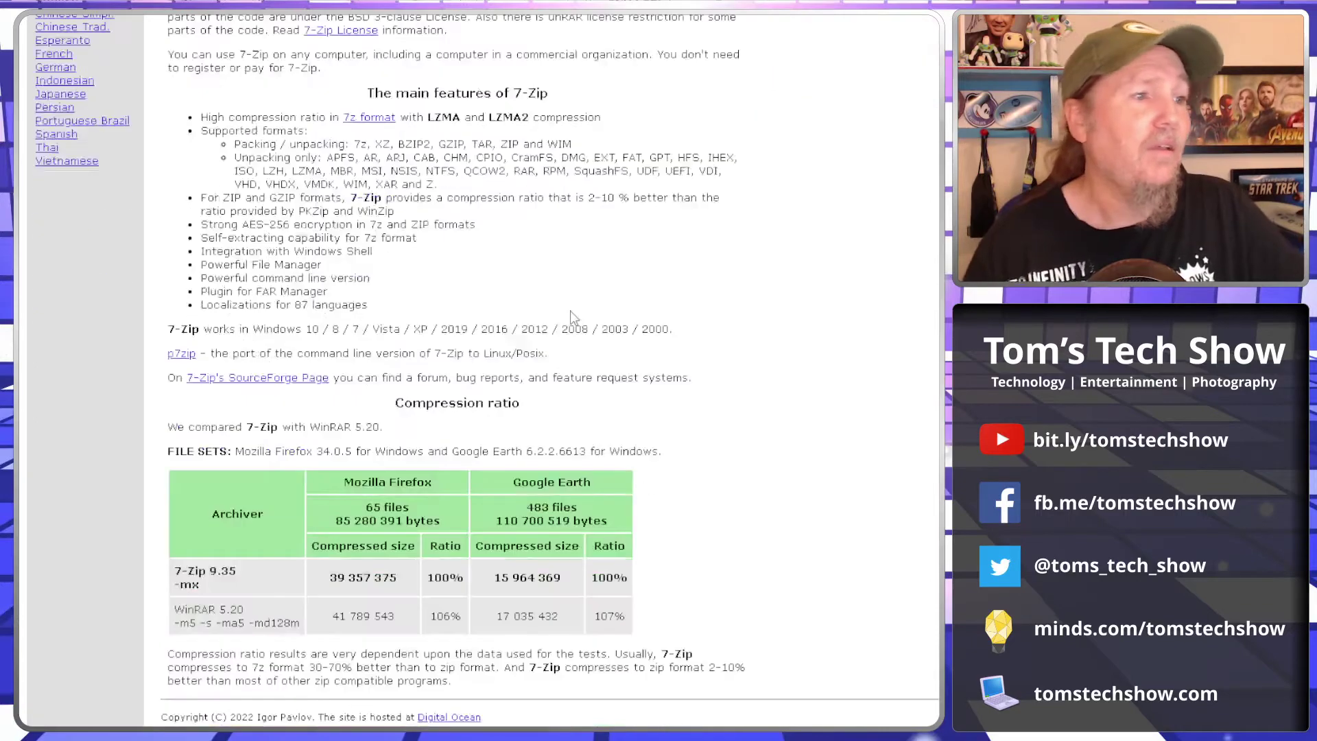
scroll(574, 317, "up", 4)
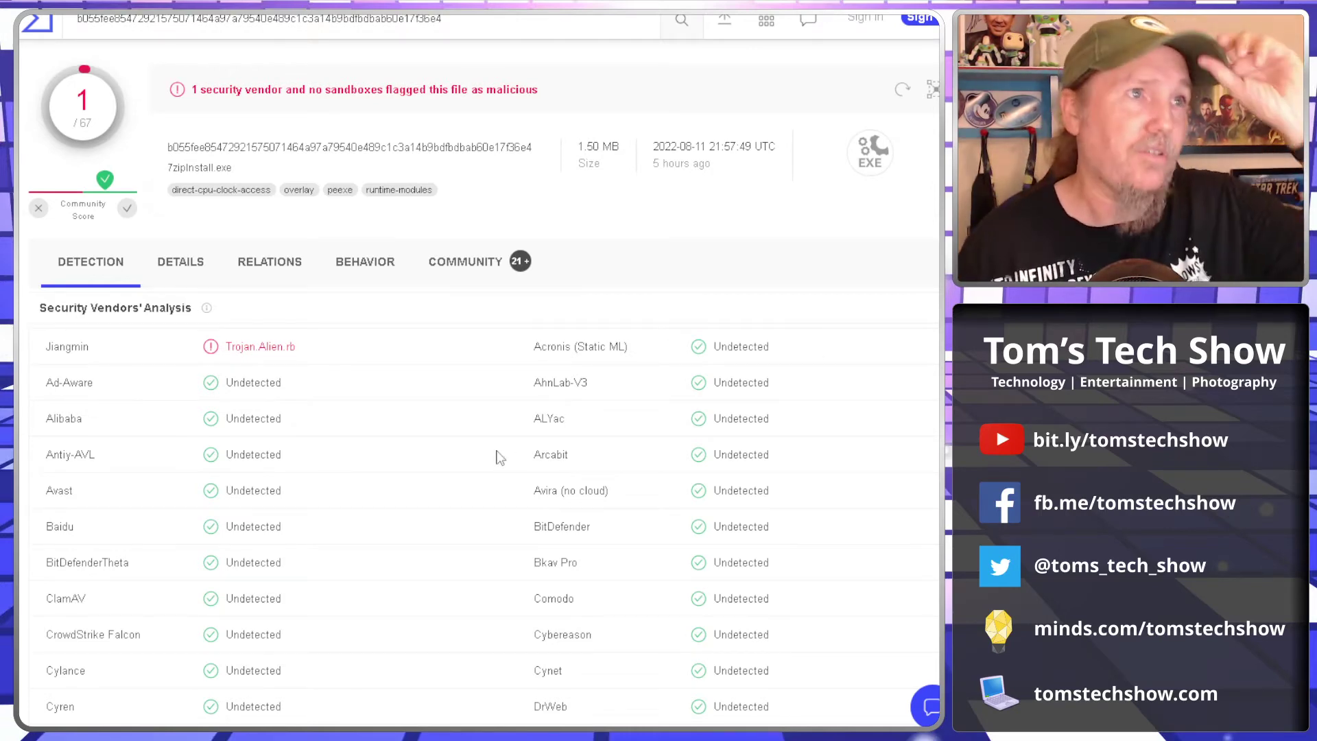
scroll(473, 456, "down", 5)
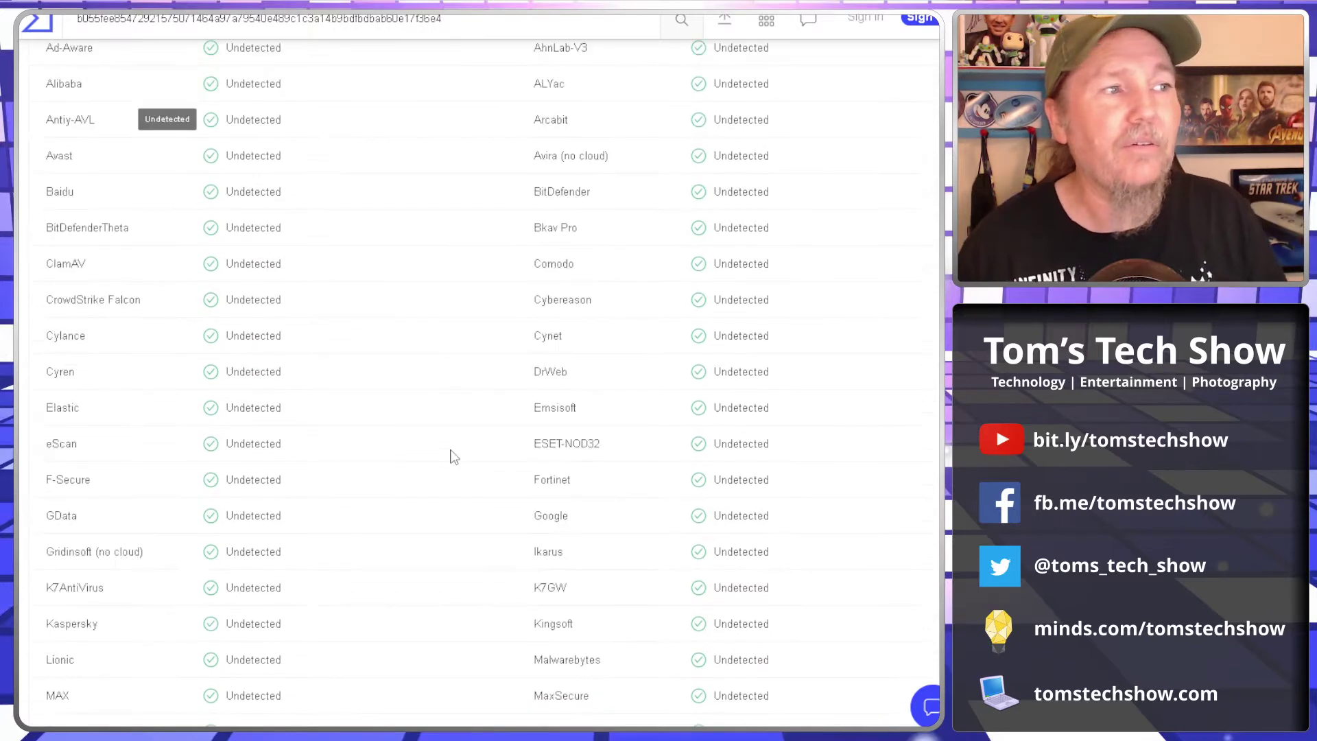
scroll(455, 456, "up", 5)
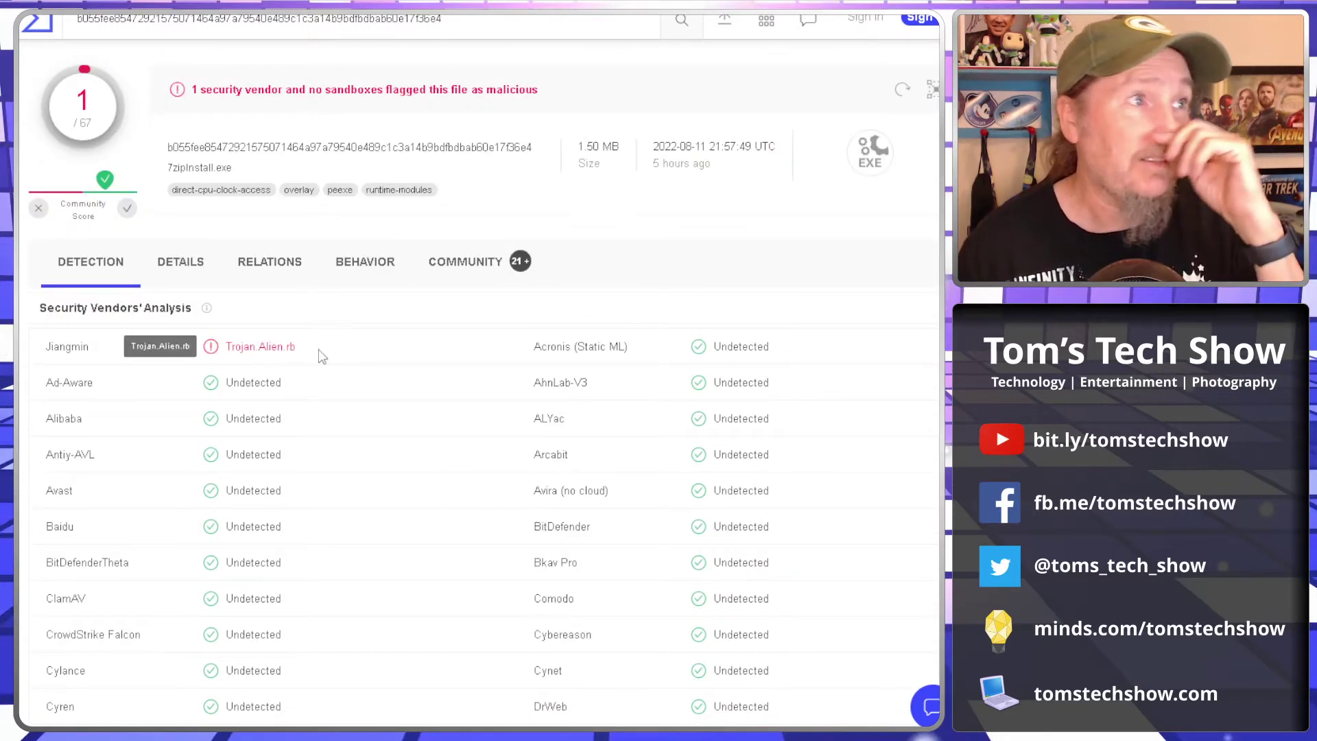
left_click_drag(320, 355, 211, 362)
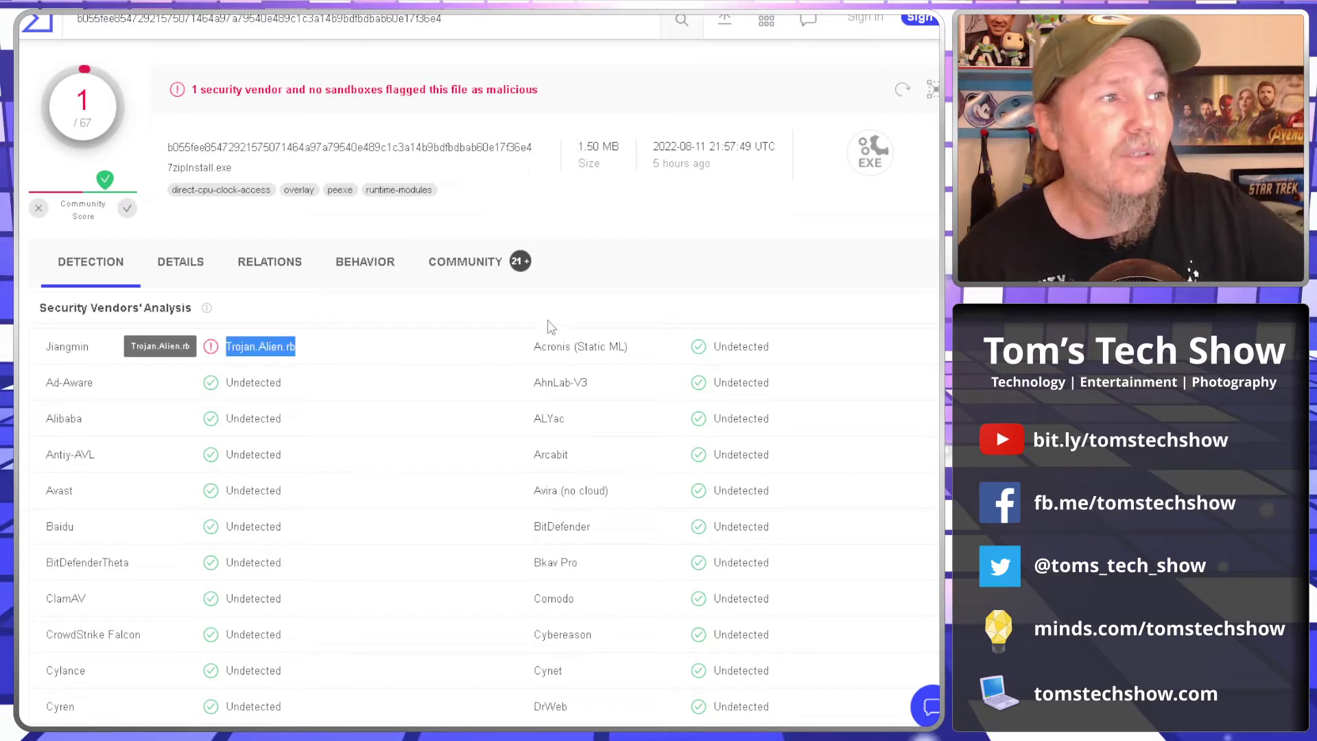
key("ctrl+Tab")
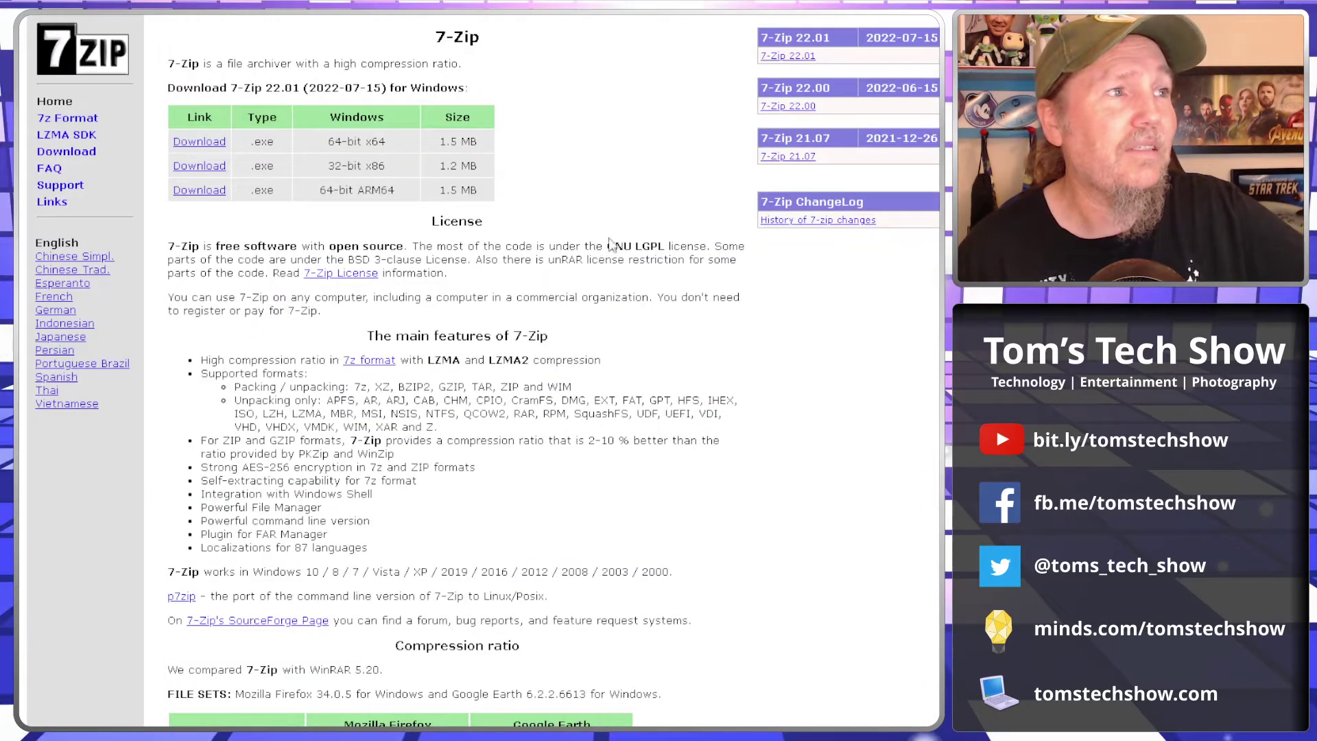
scroll(593, 351, "down", 3)
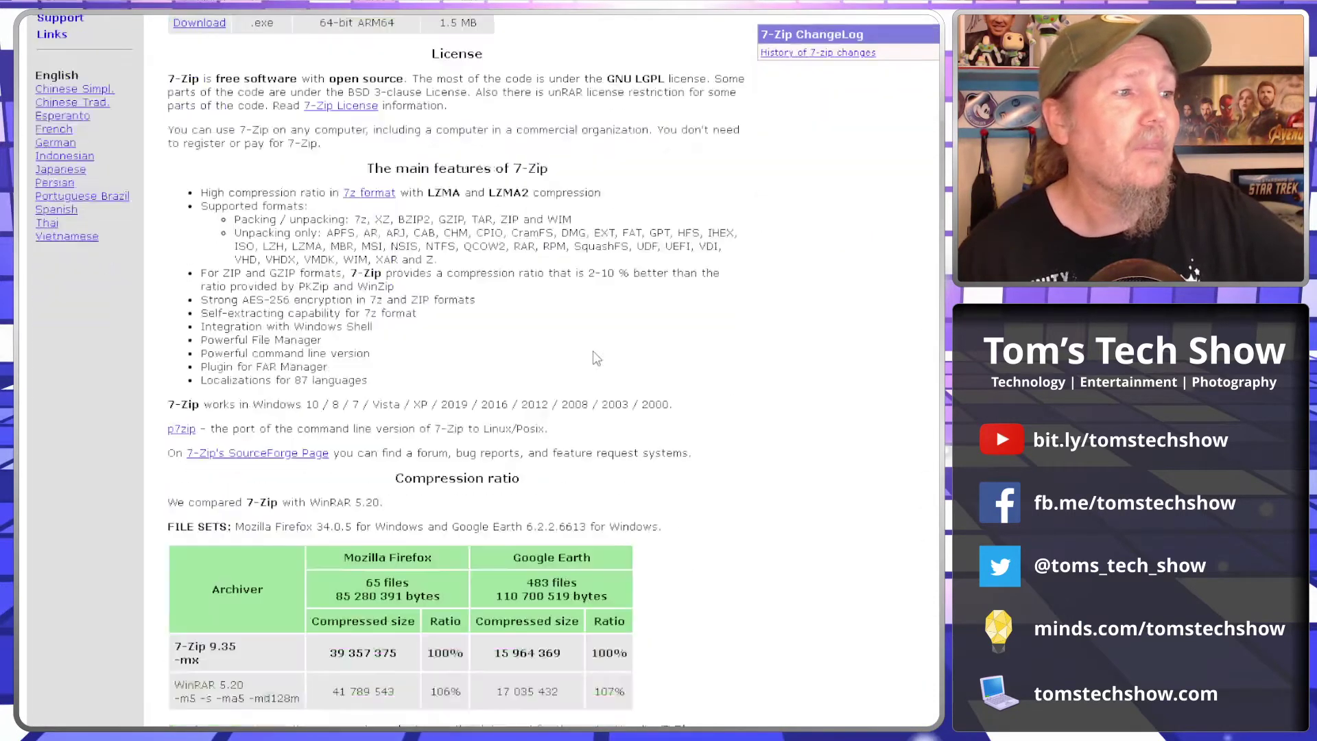
scroll(592, 352, "up", 3)
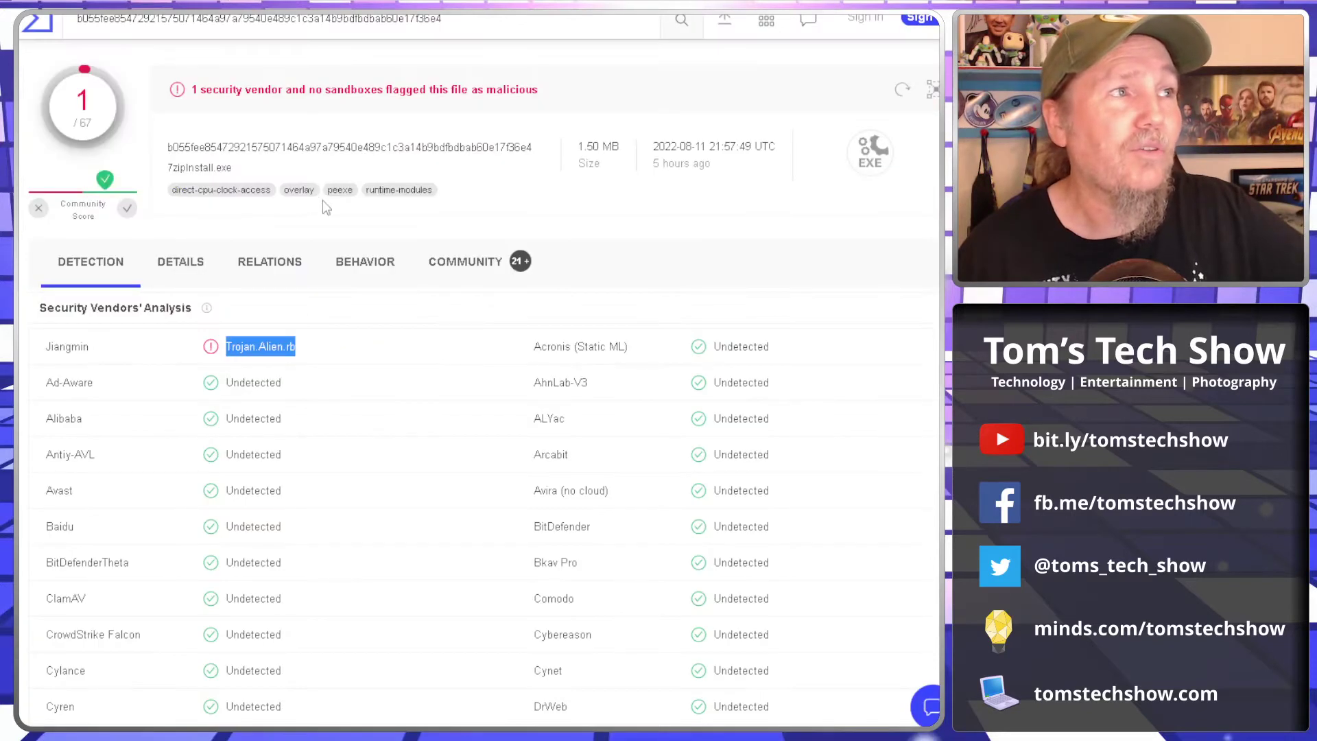
left_click(25, 22)
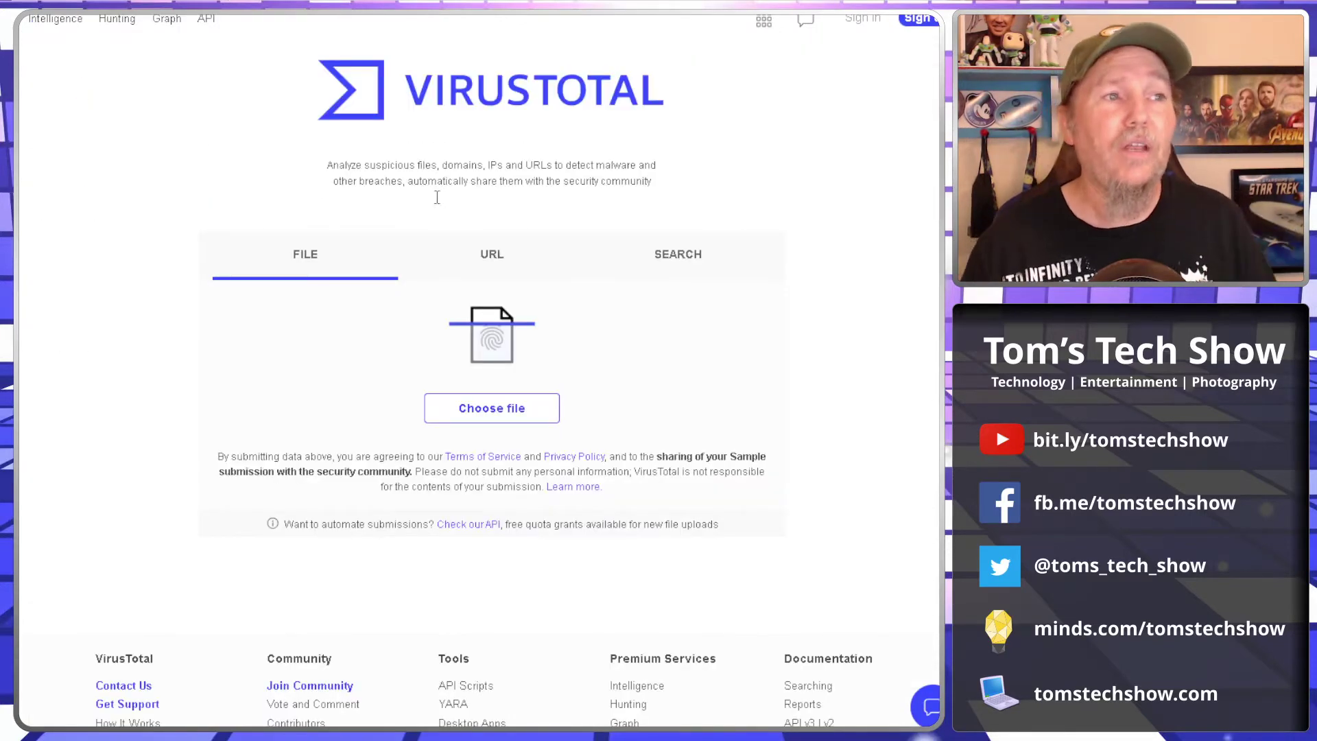
Search VirusTotal for '7zip', skim its 11 community comments, then open the empty URL box
left_click(499, 273)
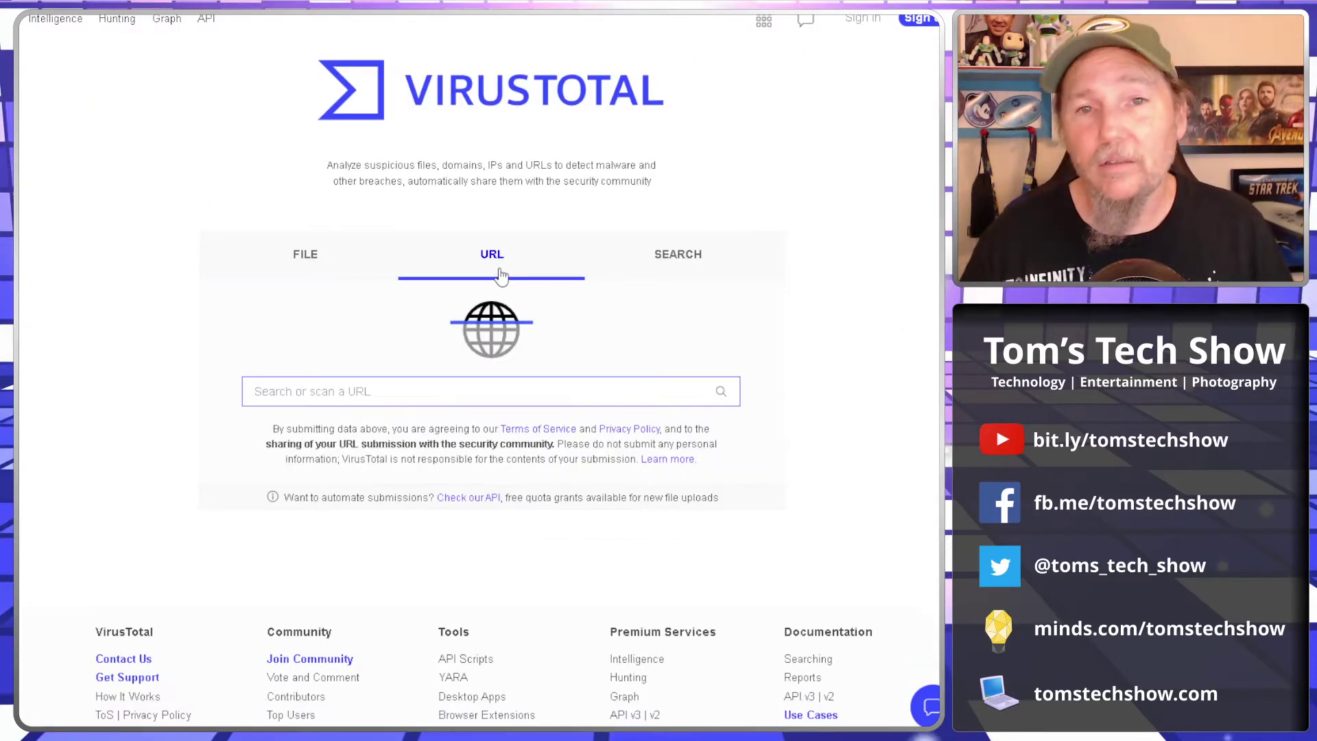
left_click(678, 271)
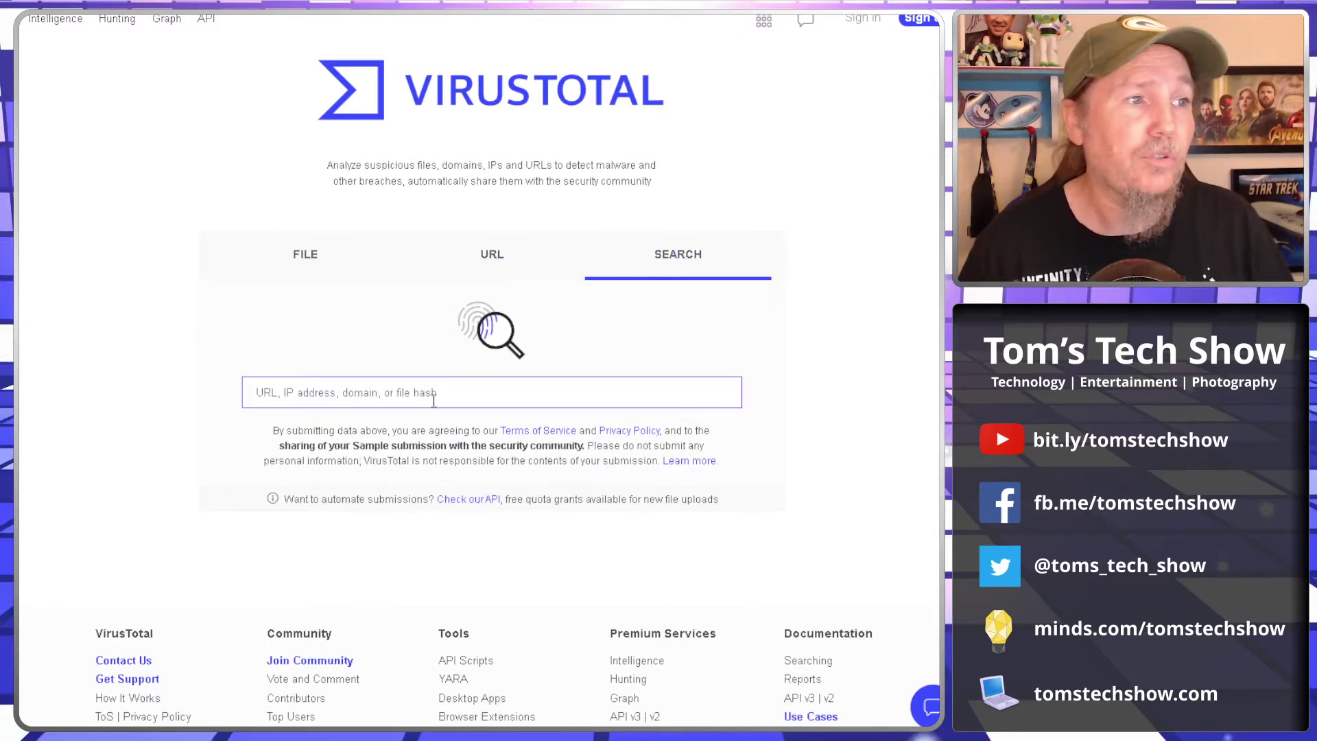
type("7zip")
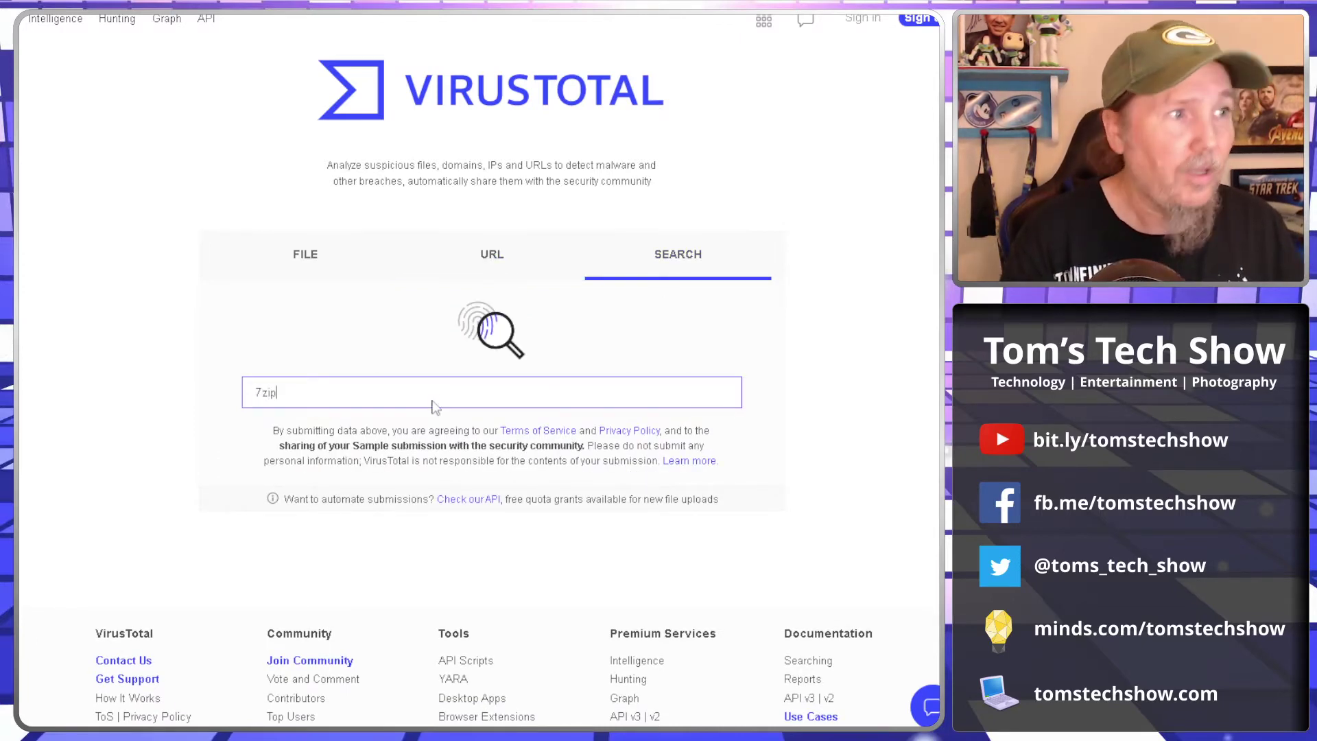
key("Return")
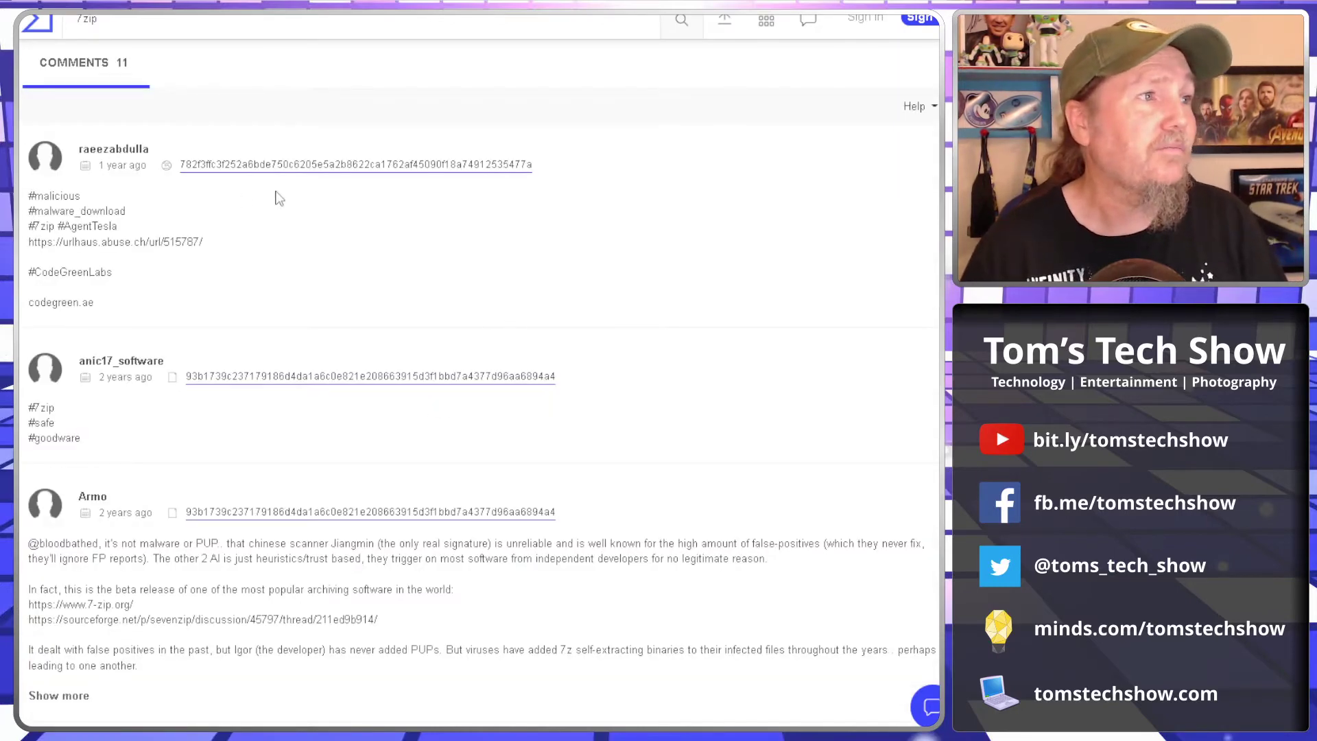
scroll(448, 433, "down", 5)
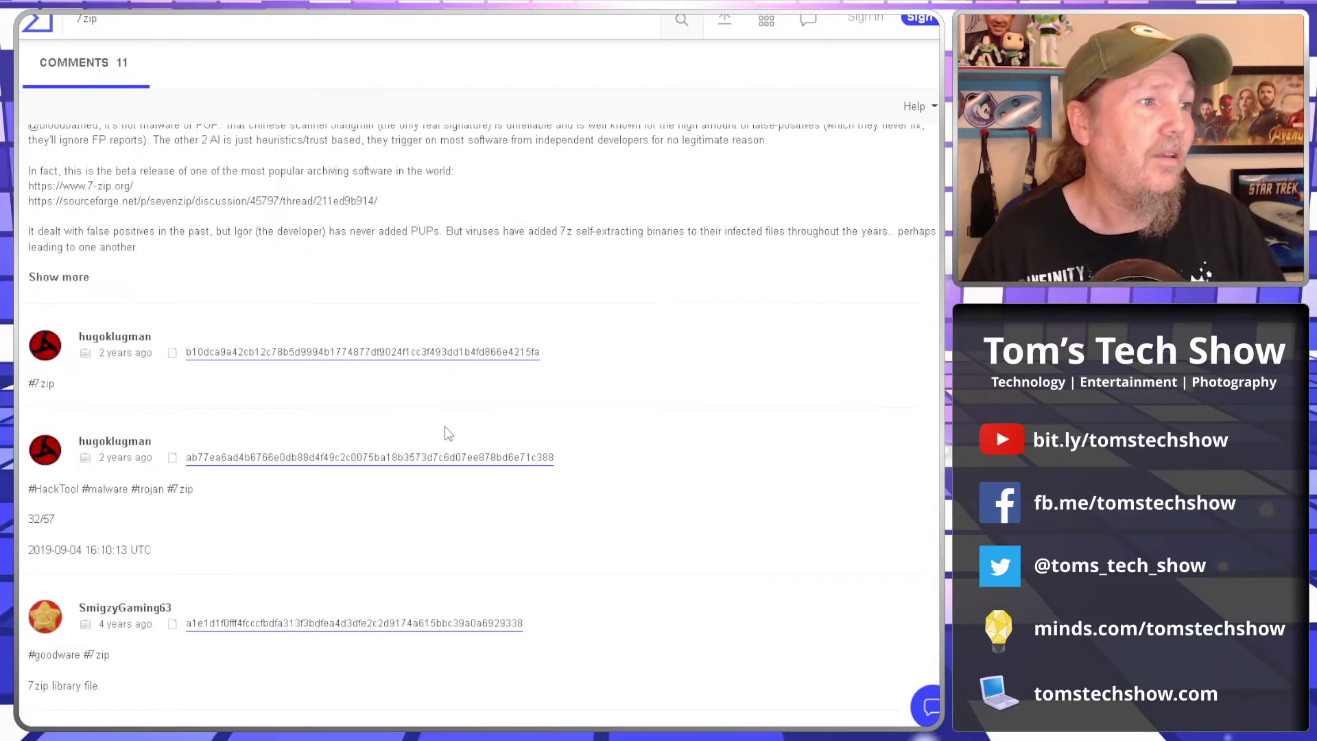
scroll(624, 504, "up", 5)
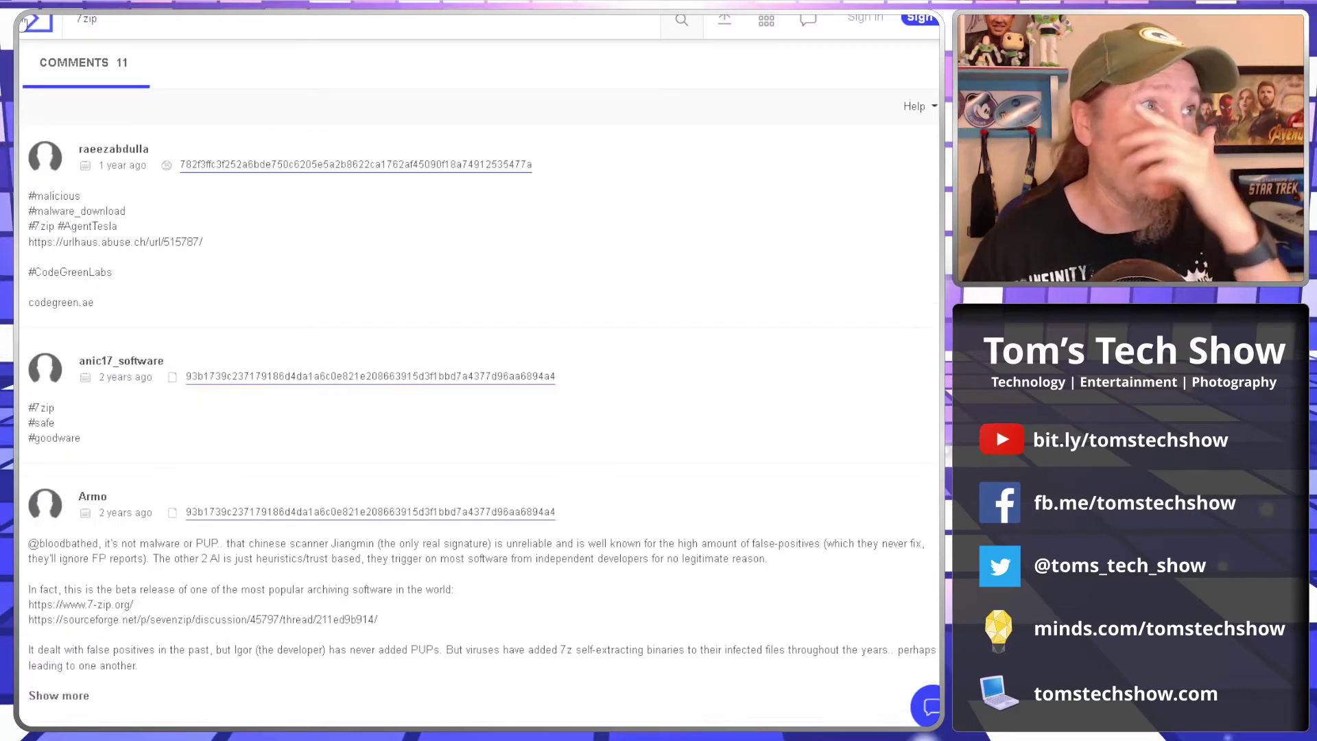
left_click(24, 22)
left_click(491, 267)
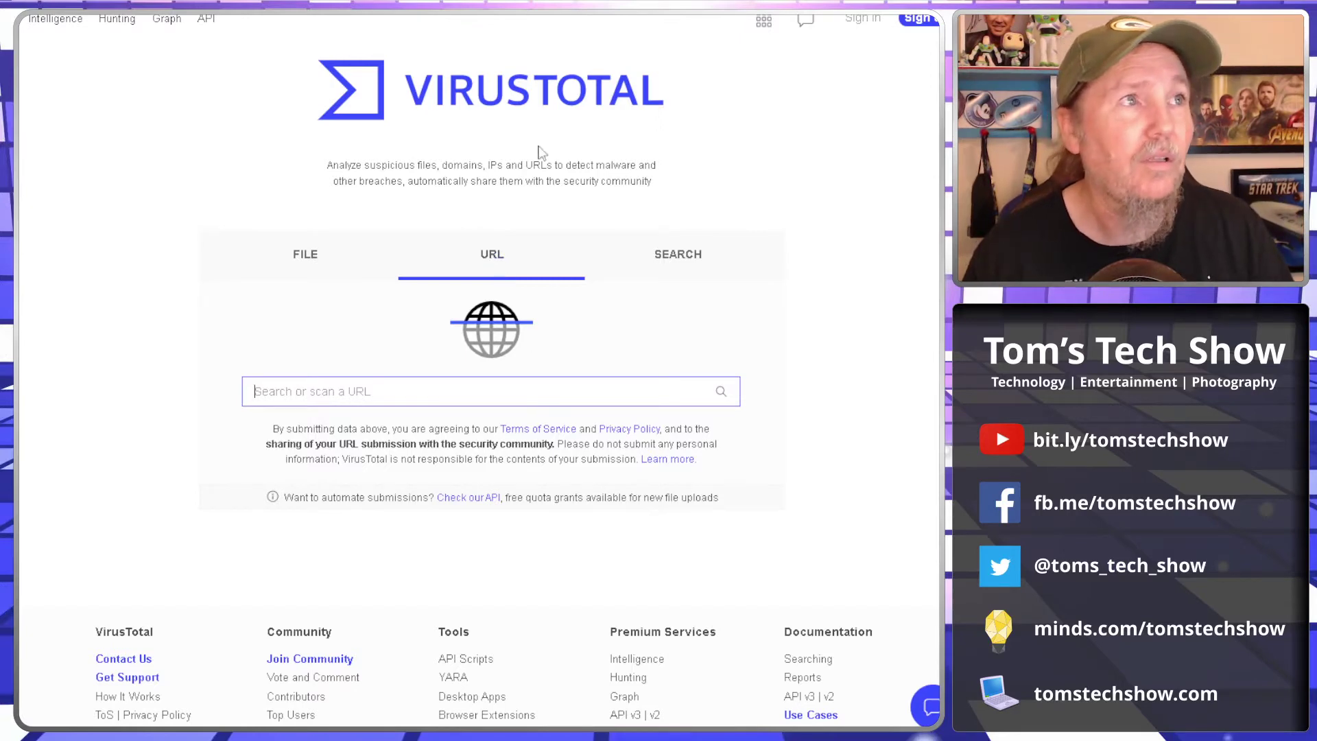
key("ctrl+Tab")
right_click(197, 144)
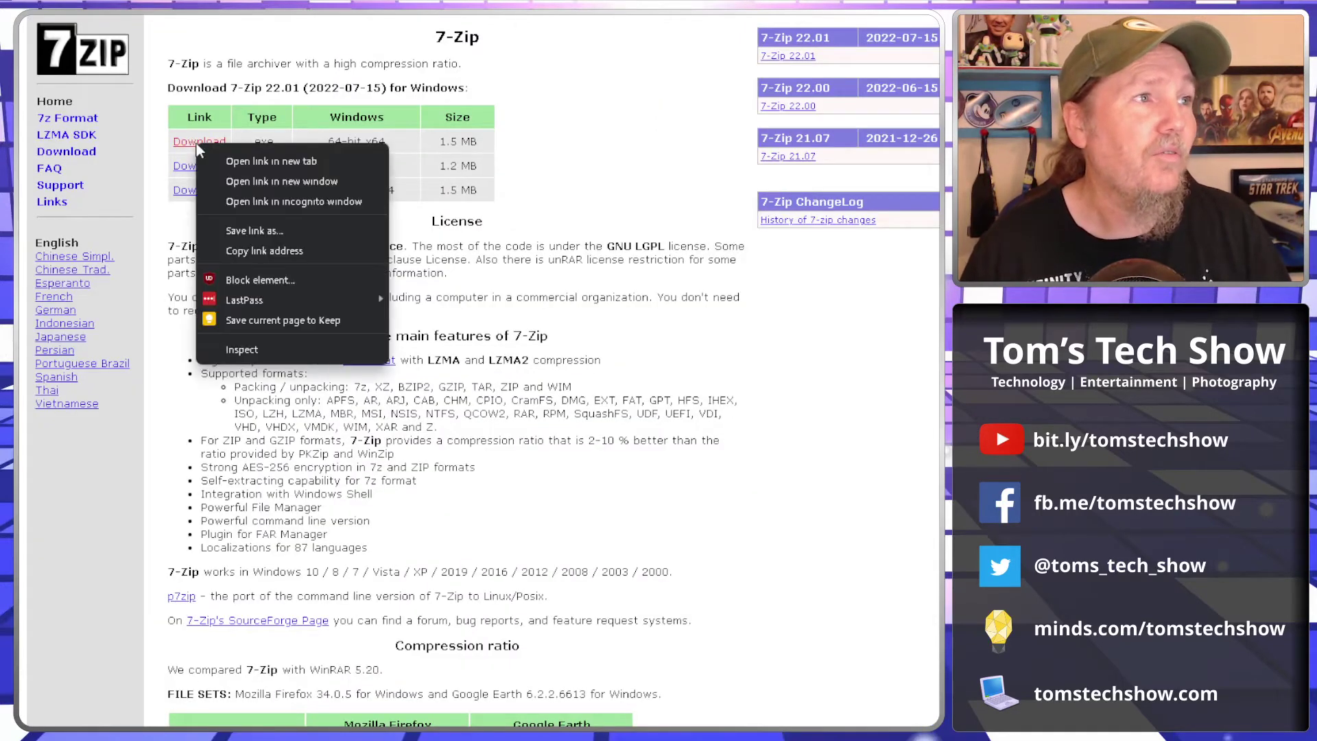
left_click(292, 251)
key("ctrl+Tab")
right_click(430, 391)
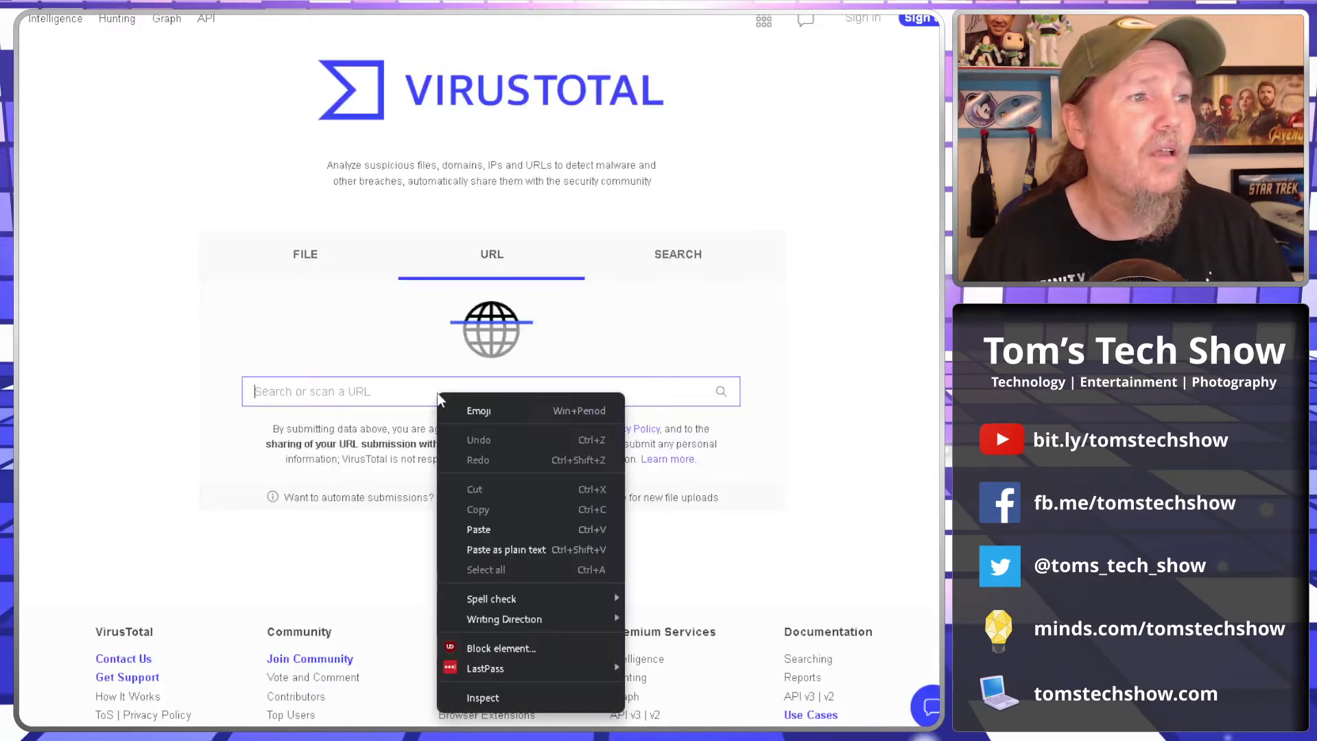
left_click(520, 549)
key("Return")
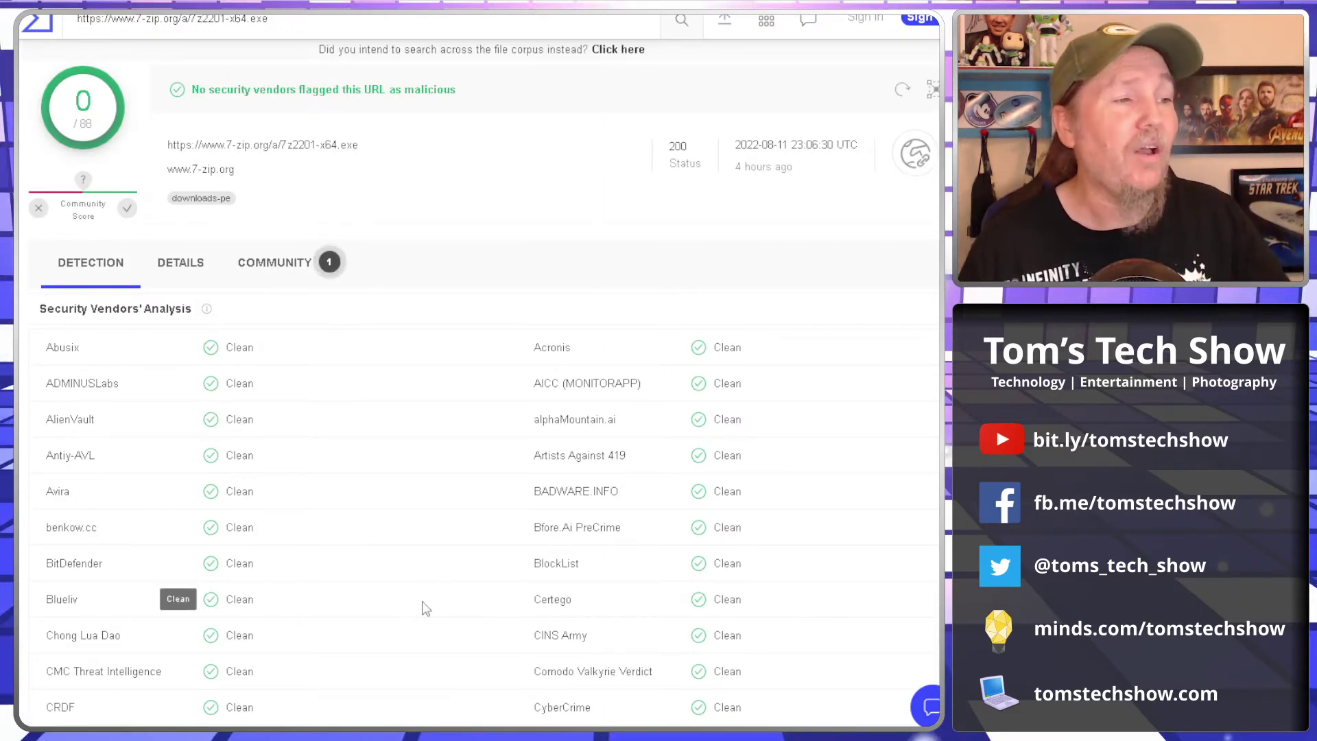
Skim the all-Clean 0/88 vendor results for the 7-Zip URL, then return home
scroll(422, 601, "down", 6)
scroll(422, 601, "up", 6)
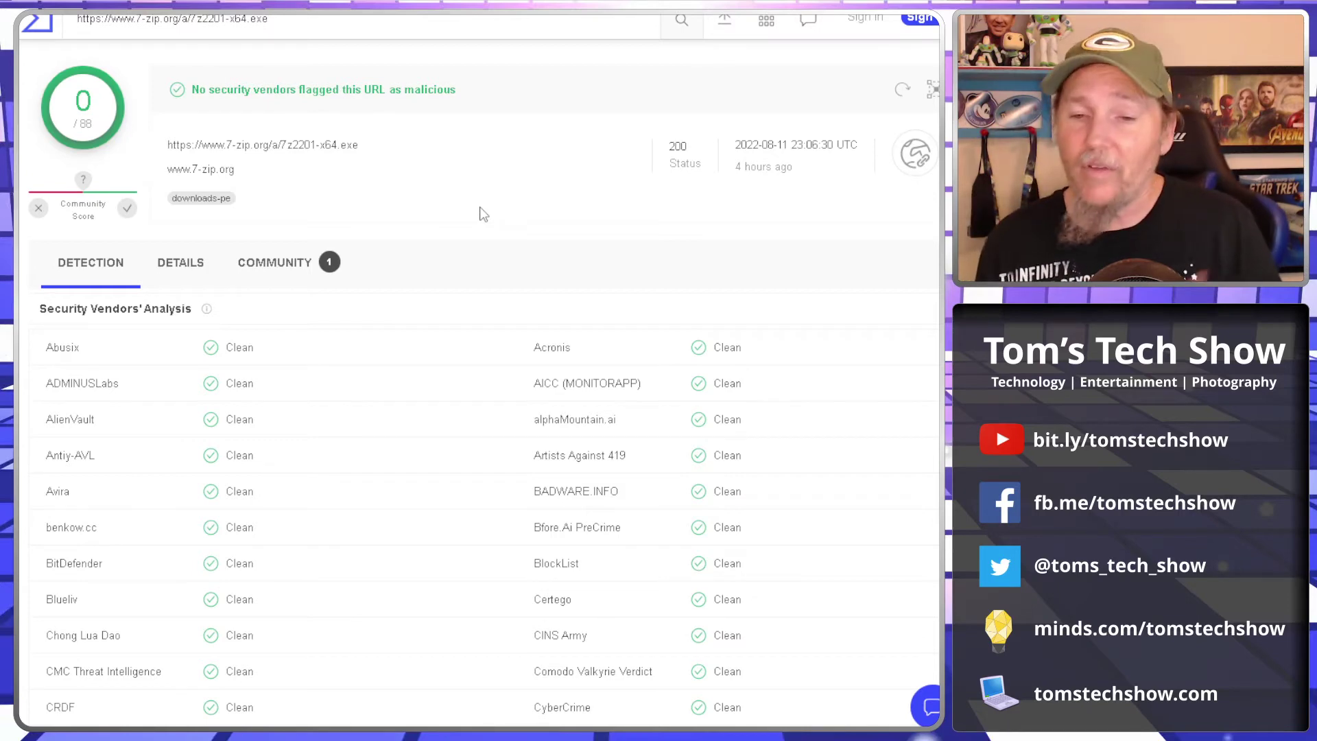
left_click(38, 26)
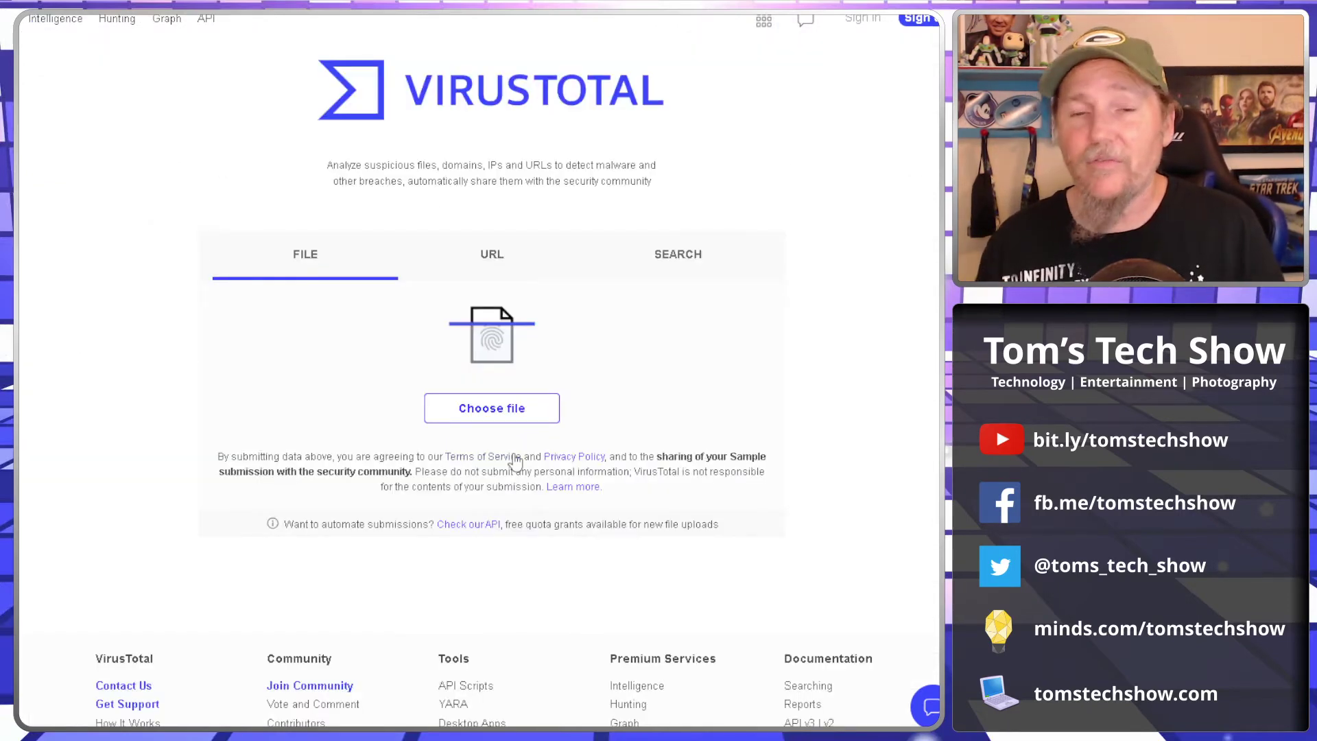